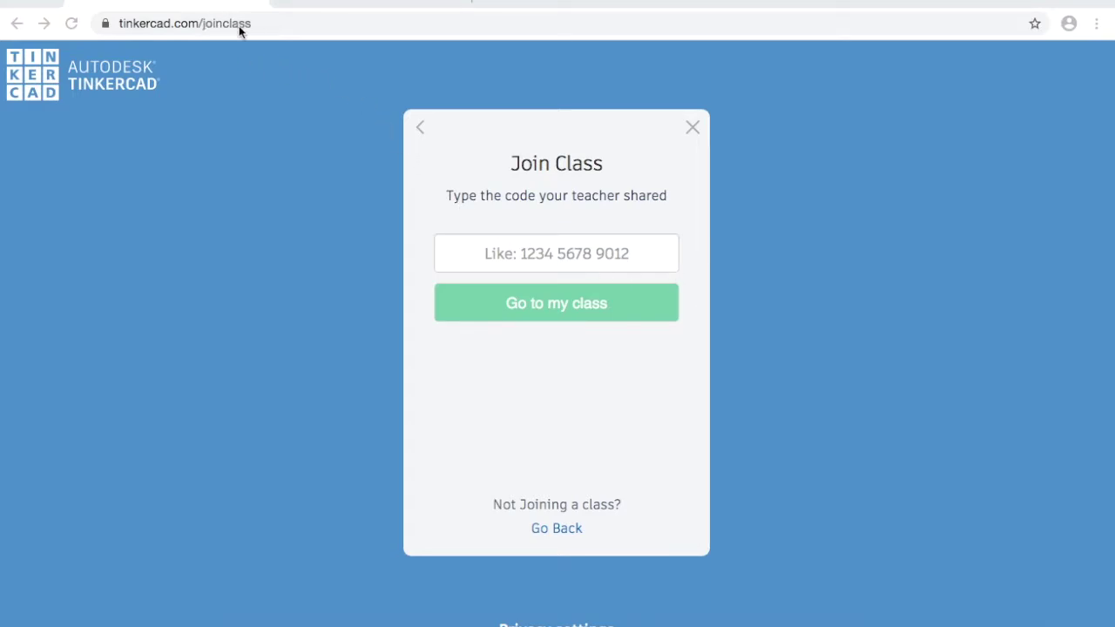
Step: Put the cursor in the class code field on the tinkercad.com/joinclass page
left_click(527, 253)
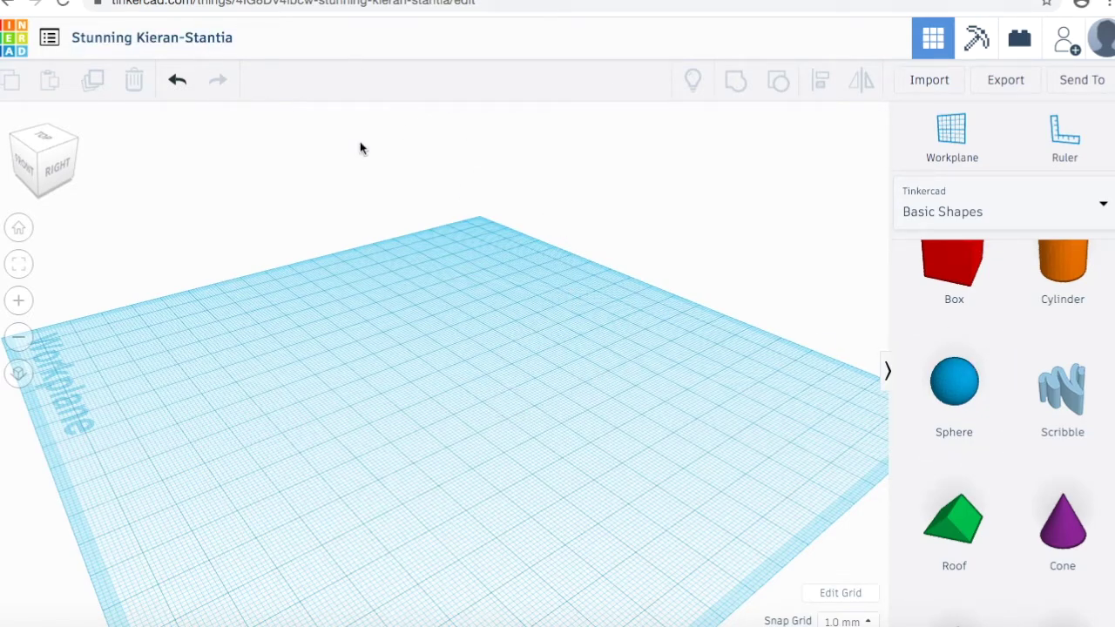
Step: Orbit the empty workplane toward a flatter, more frontal viewing angle
right_click_drag(558, 436, 623, 423)
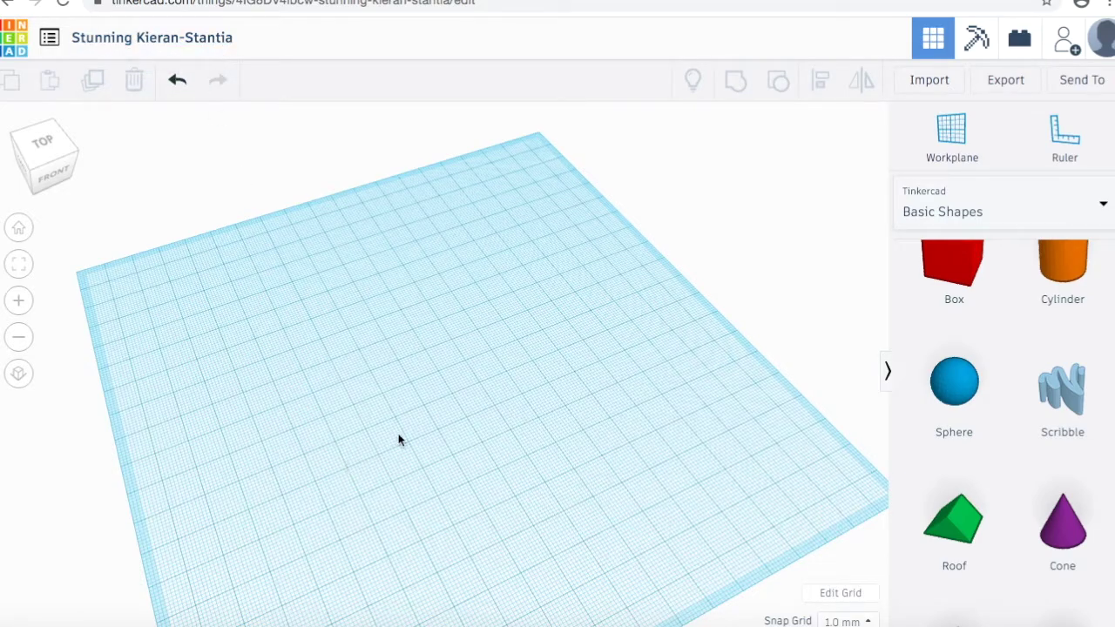
right_click_drag(511, 453, 503, 351)
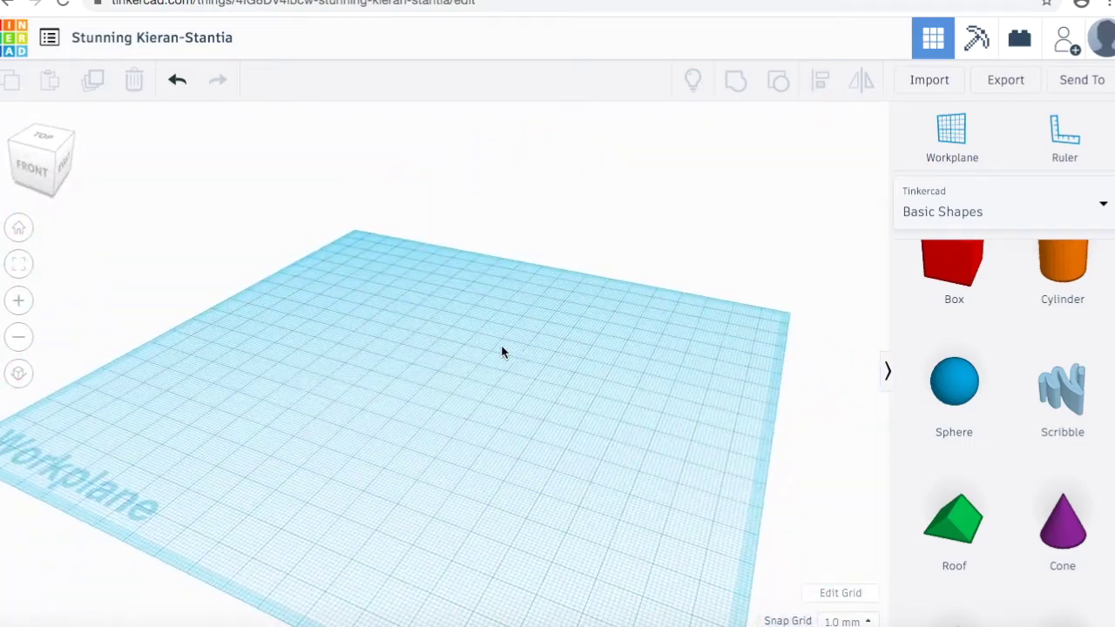
left_click(68, 167)
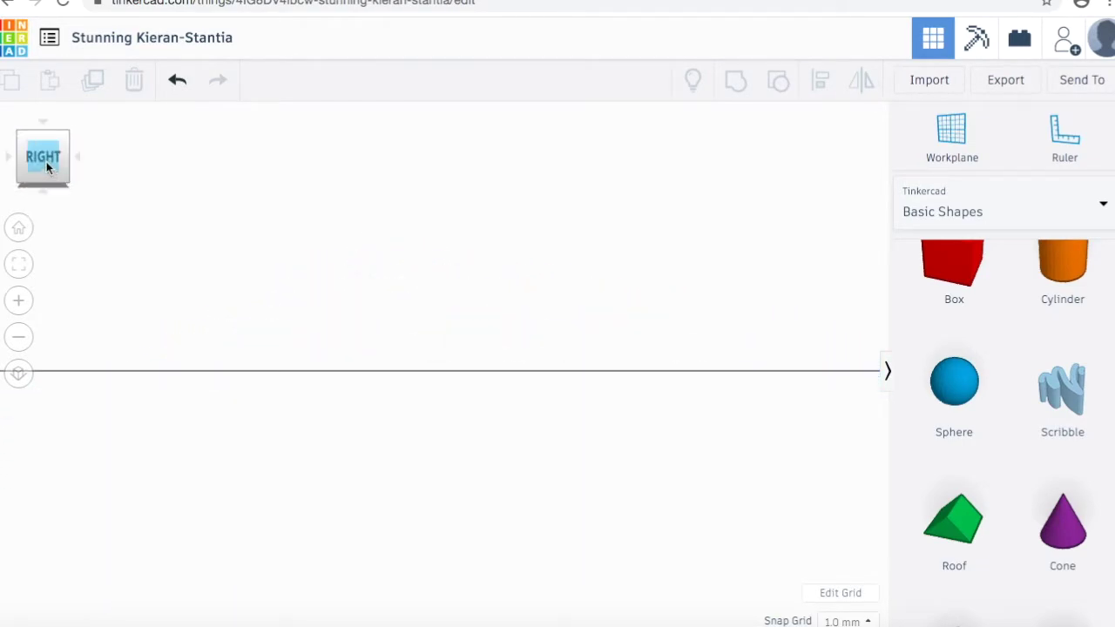
left_click(46, 161)
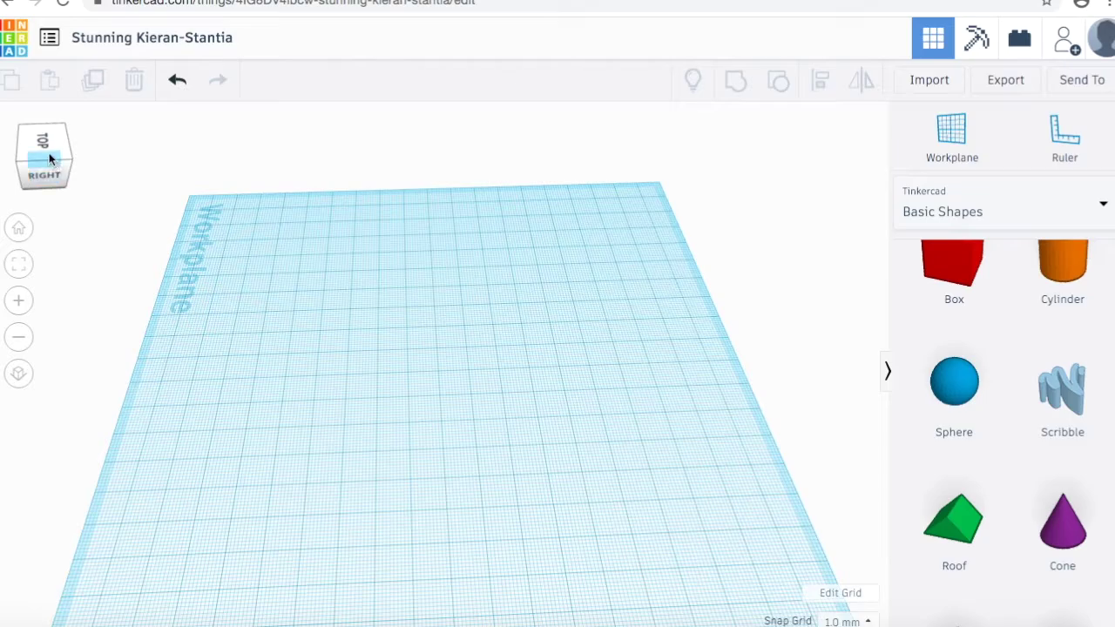
left_click(46, 146)
left_click_drag(49, 172, 67, 154)
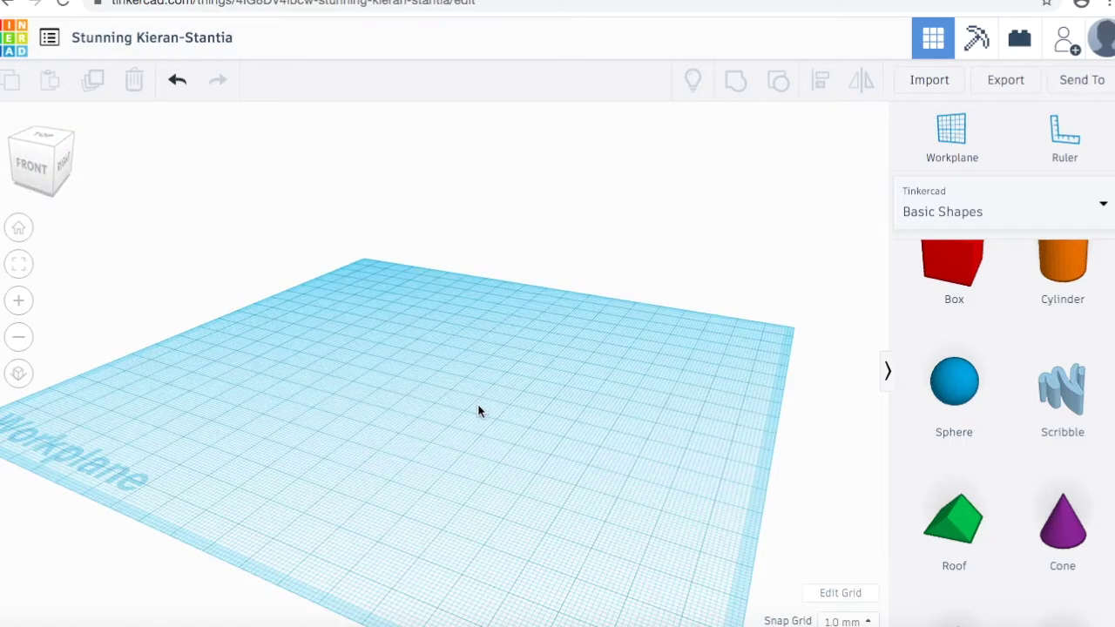
scroll(463, 420, "down", 5)
scroll(462, 423, "up", 5)
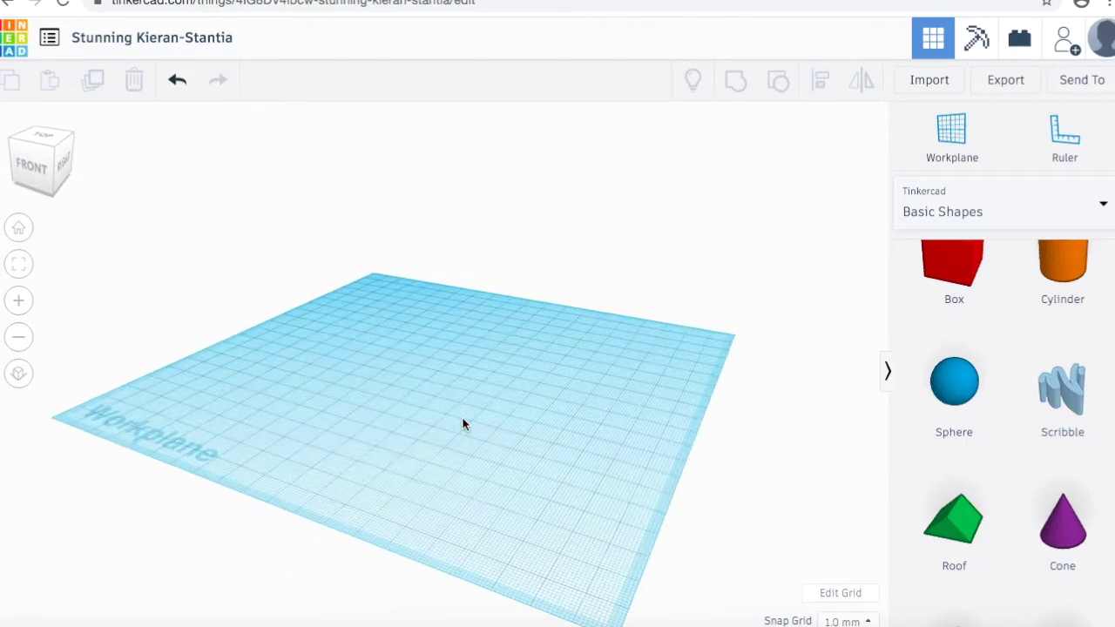
scroll(462, 424, "up", 5)
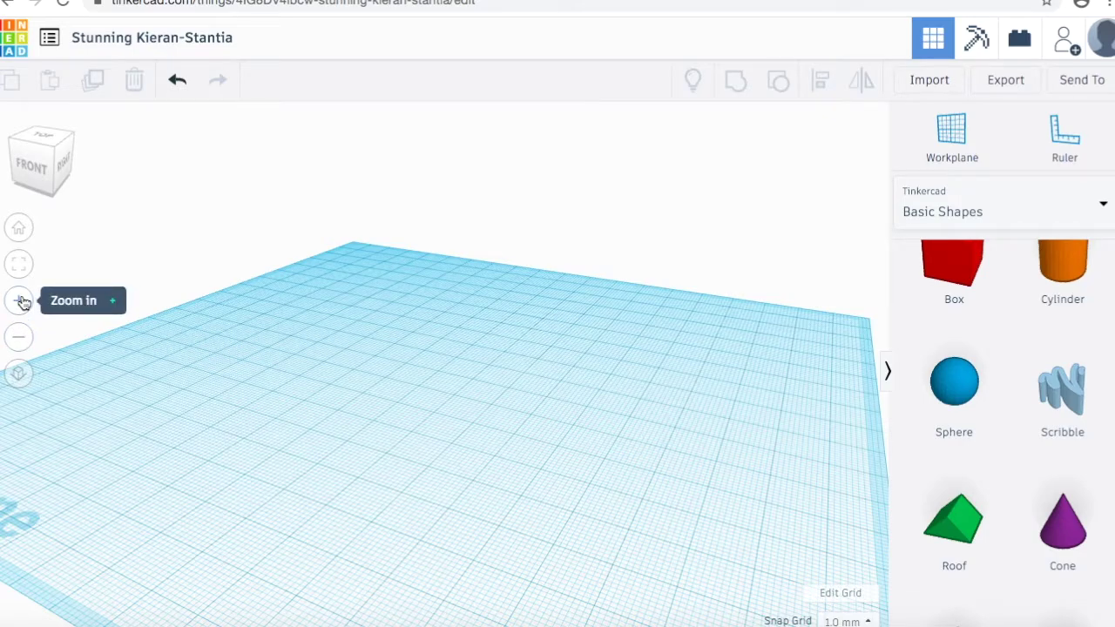
left_click(18, 336)
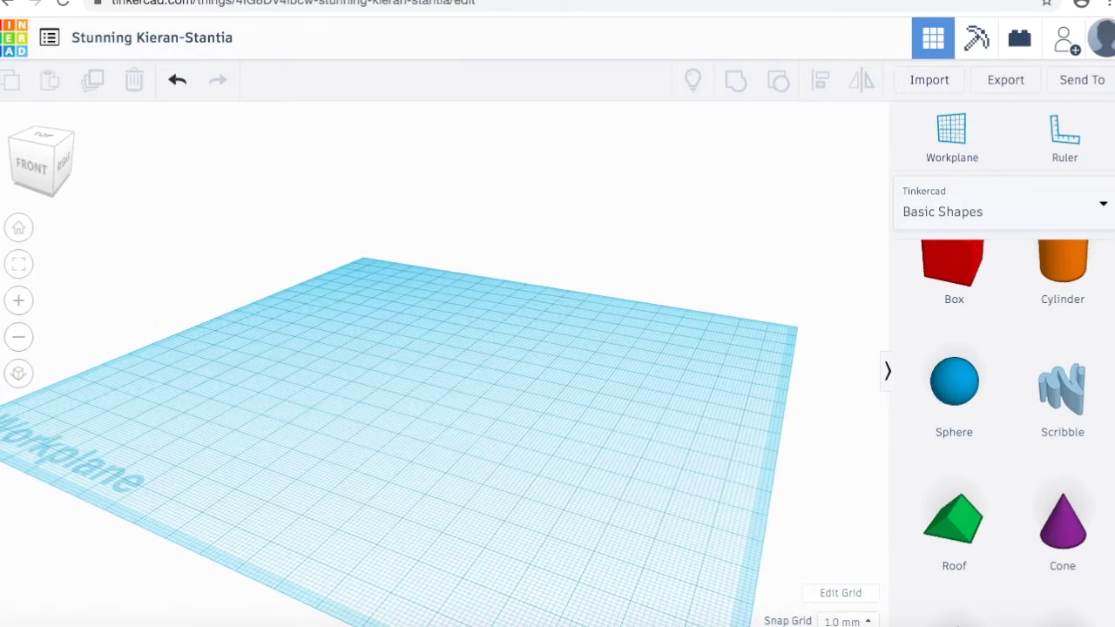
scroll(415, 331, "up", 2)
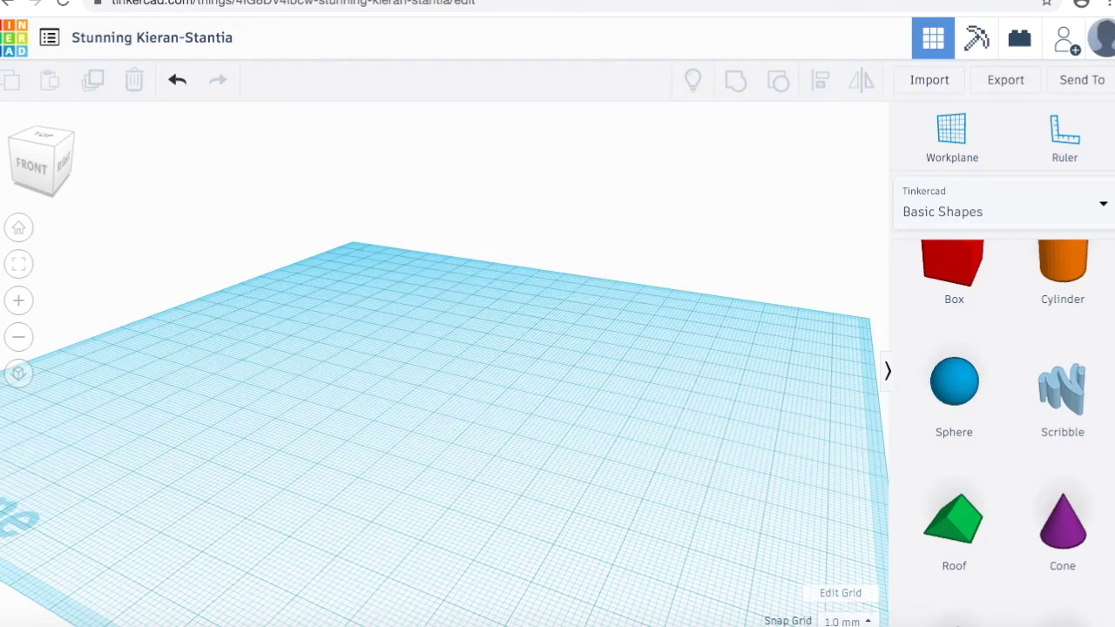
scroll(444, 392, "up", 2)
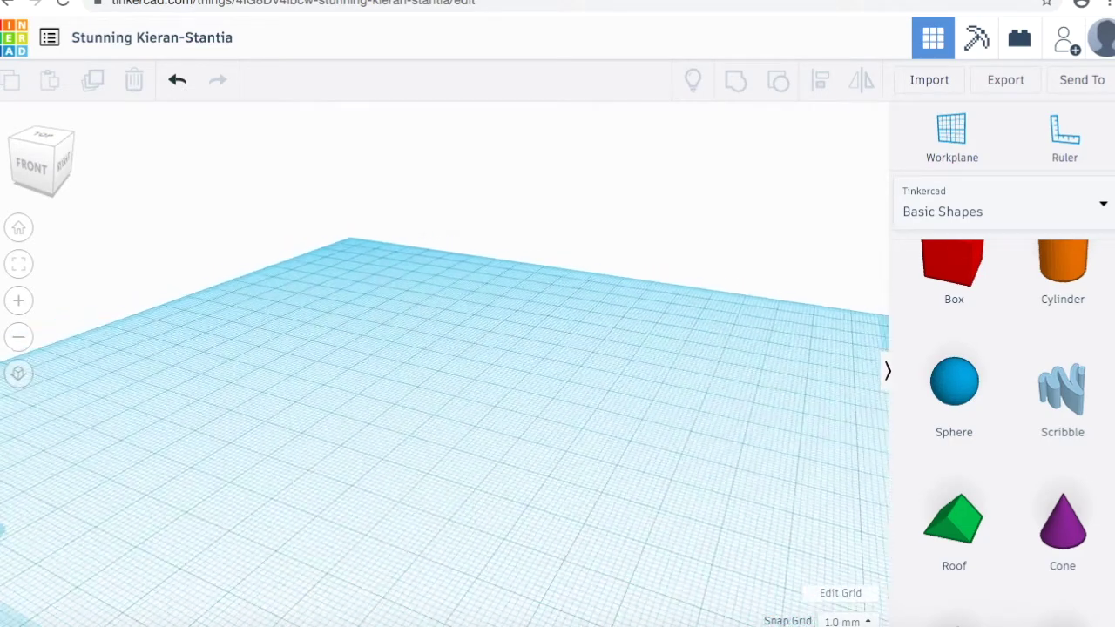
scroll(445, 392, "down", 3)
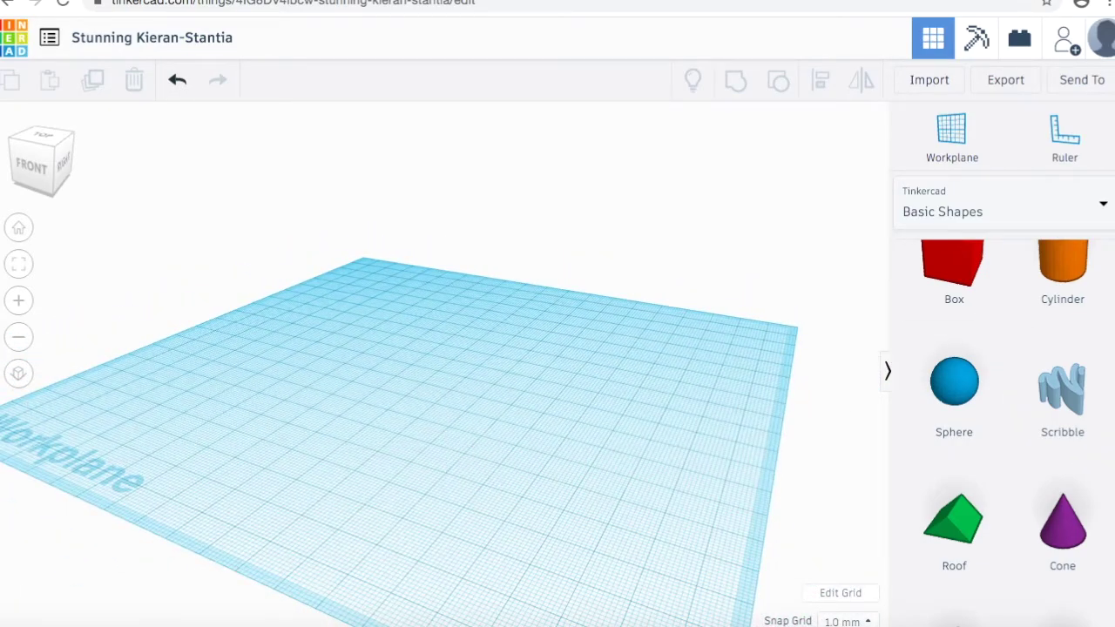
scroll(1108, 331, "up", 2)
scroll(1109, 310, "up", 1)
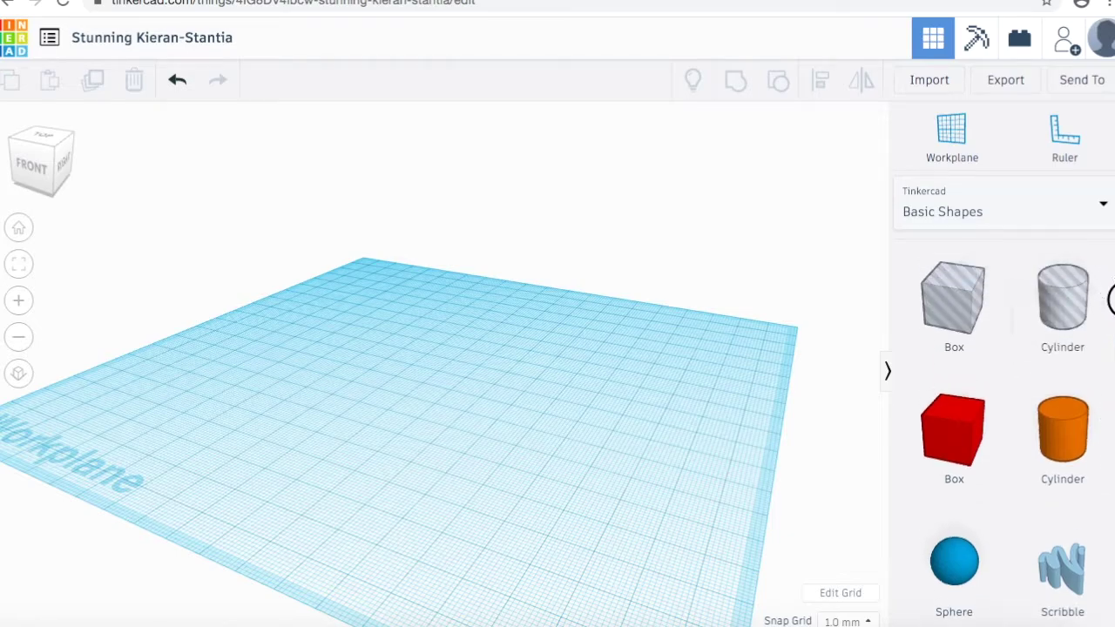
scroll(1112, 283, "down", 12)
scroll(1108, 331, "down", 1)
scroll(1108, 331, "up", 12)
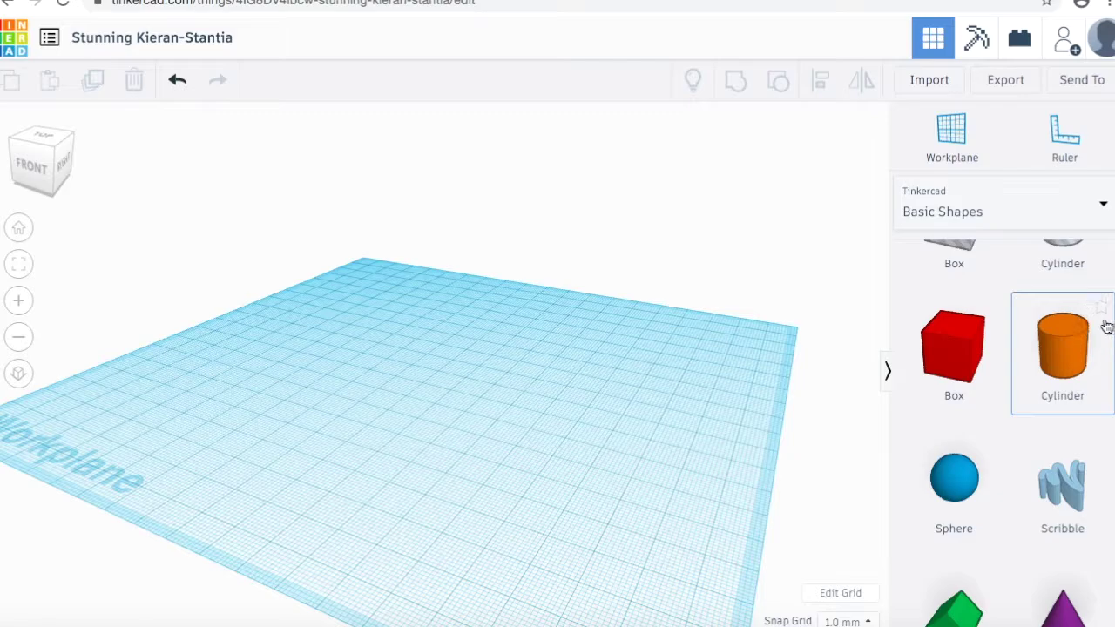
Step: Drop a solid red Box on the workplane and stretch its footprint to 57 by 55 mm
left_click_drag(974, 358, 462, 401)
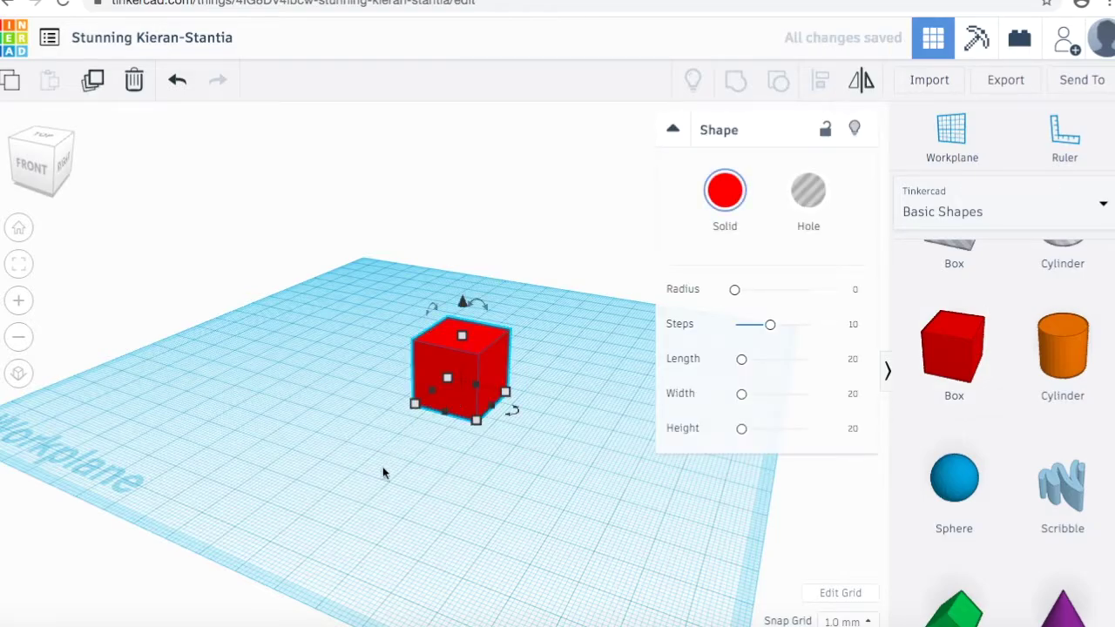
right_click_drag(383, 473, 480, 479)
left_click(558, 472)
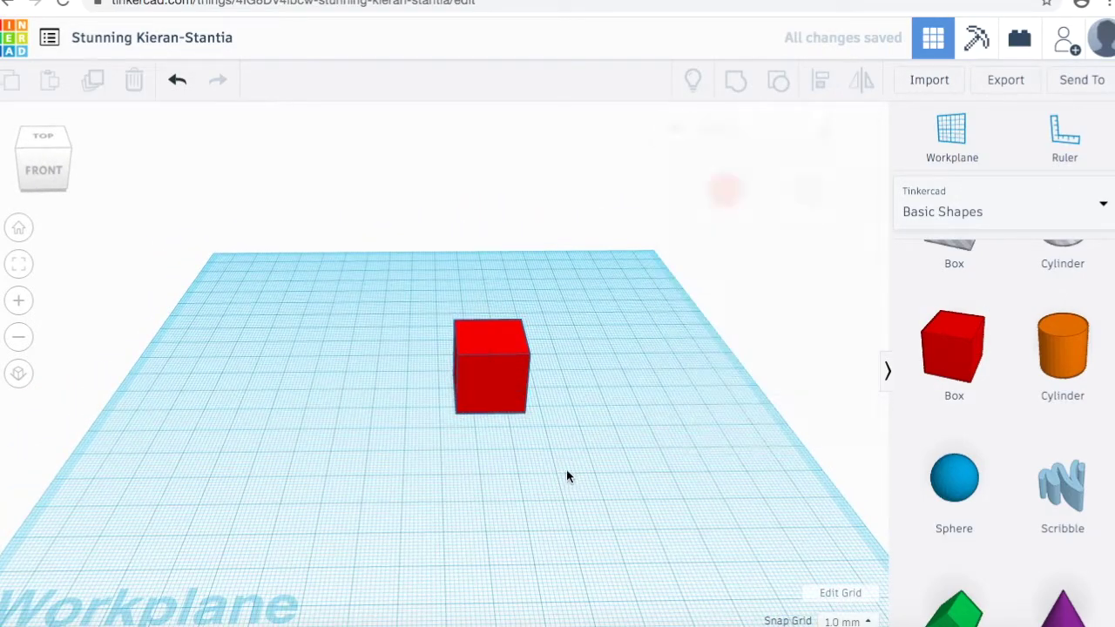
left_click(493, 373)
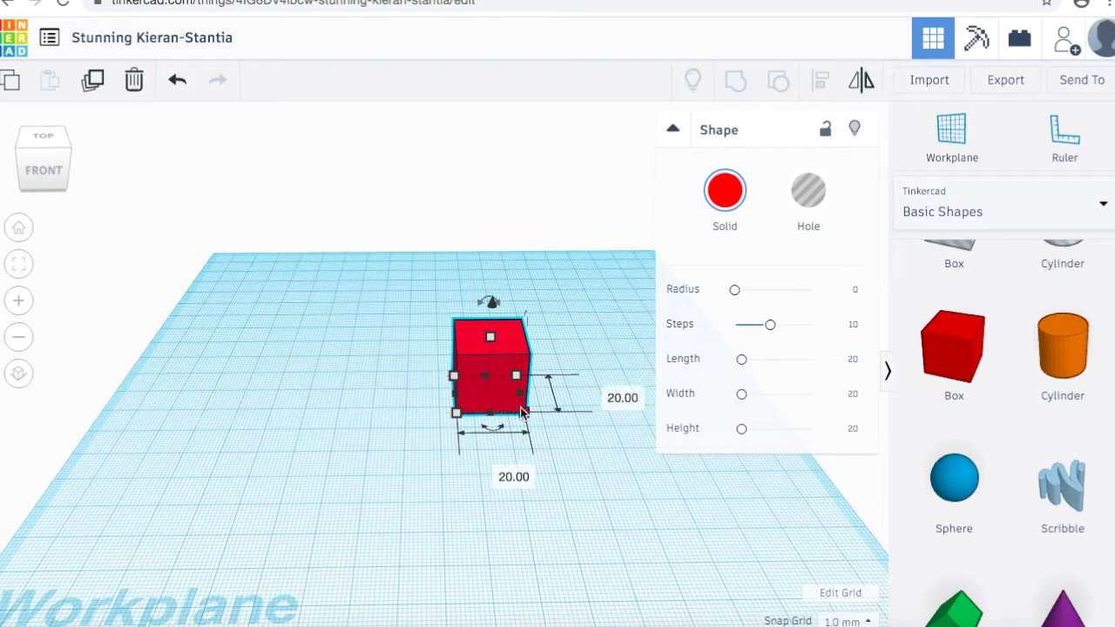
left_click_drag(456, 413, 452, 450)
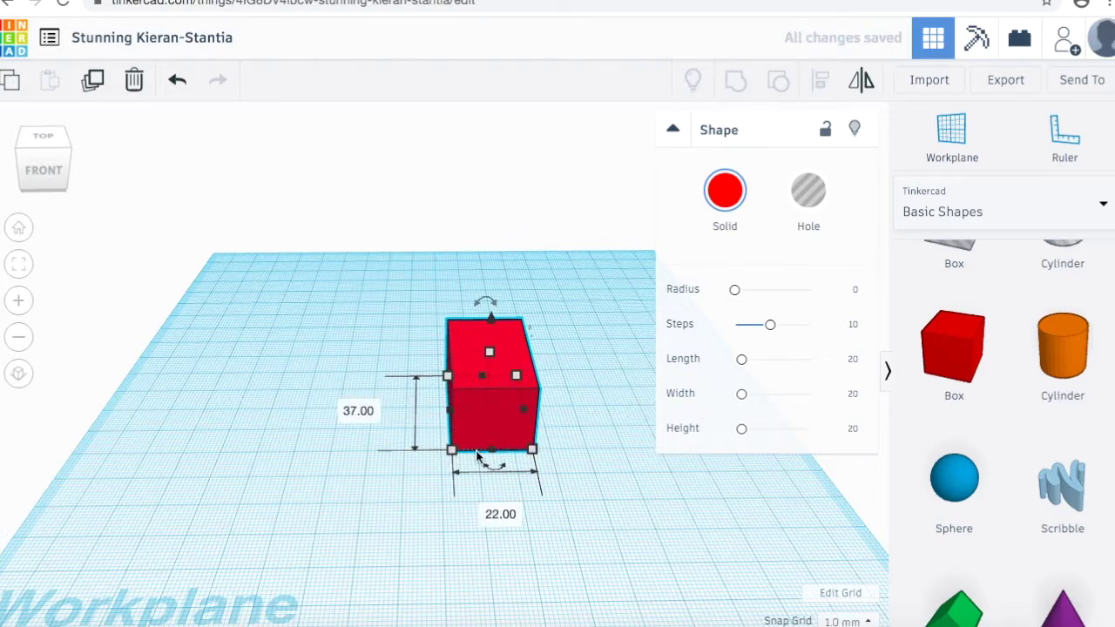
left_click_drag(453, 451, 426, 477)
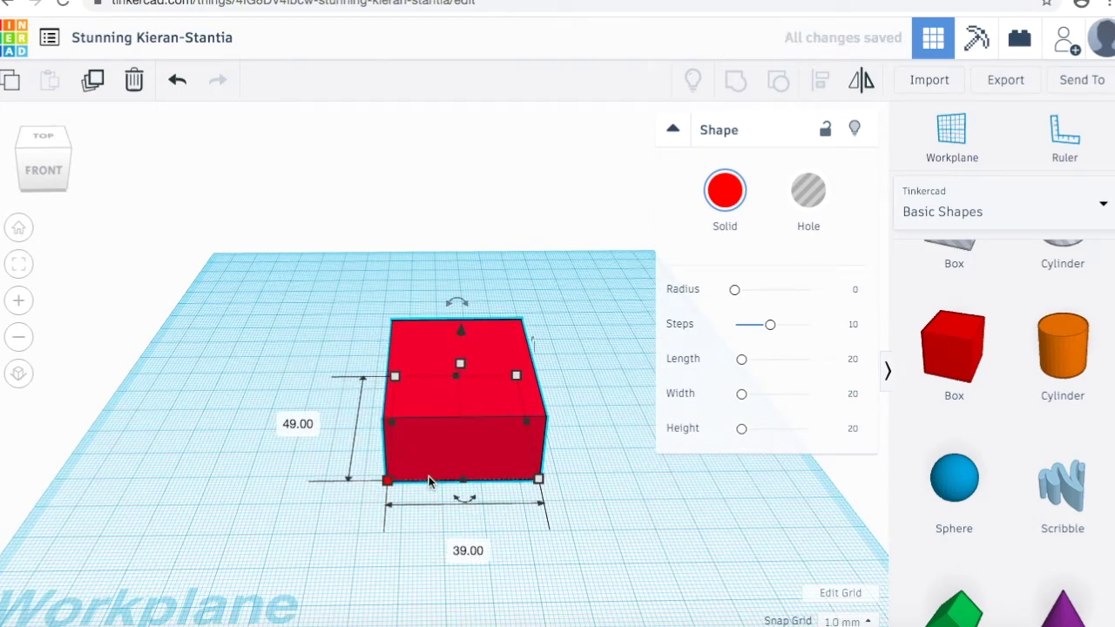
left_click_drag(388, 481, 351, 489)
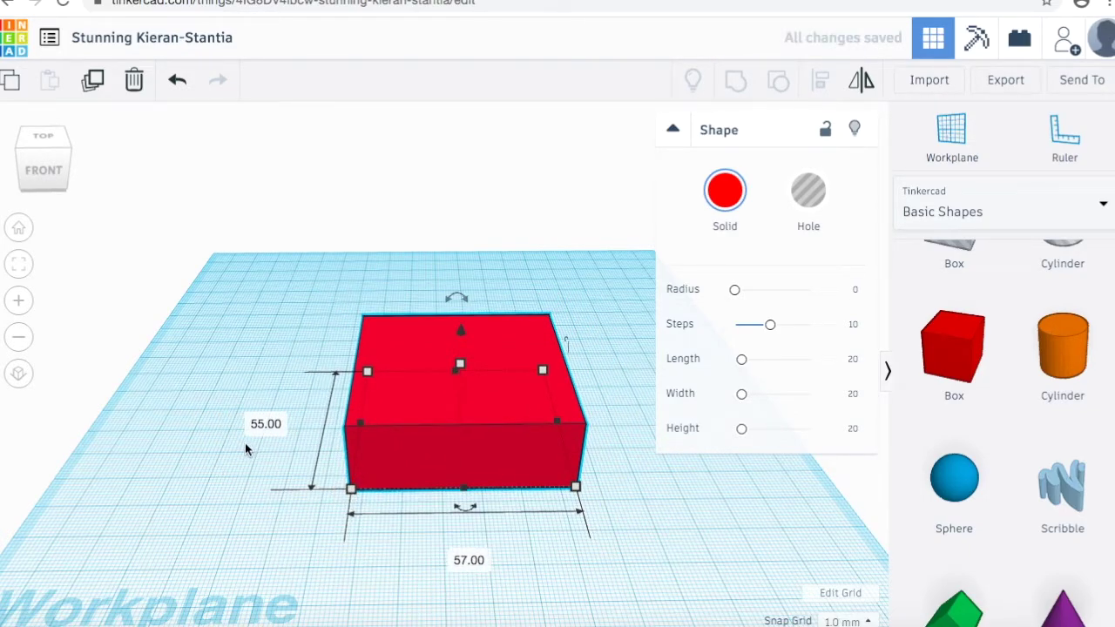
Step: From a level front view, lift the red box slightly off the workplane
left_click(244, 451)
left_click(468, 448)
right_click_drag(597, 540, 610, 486)
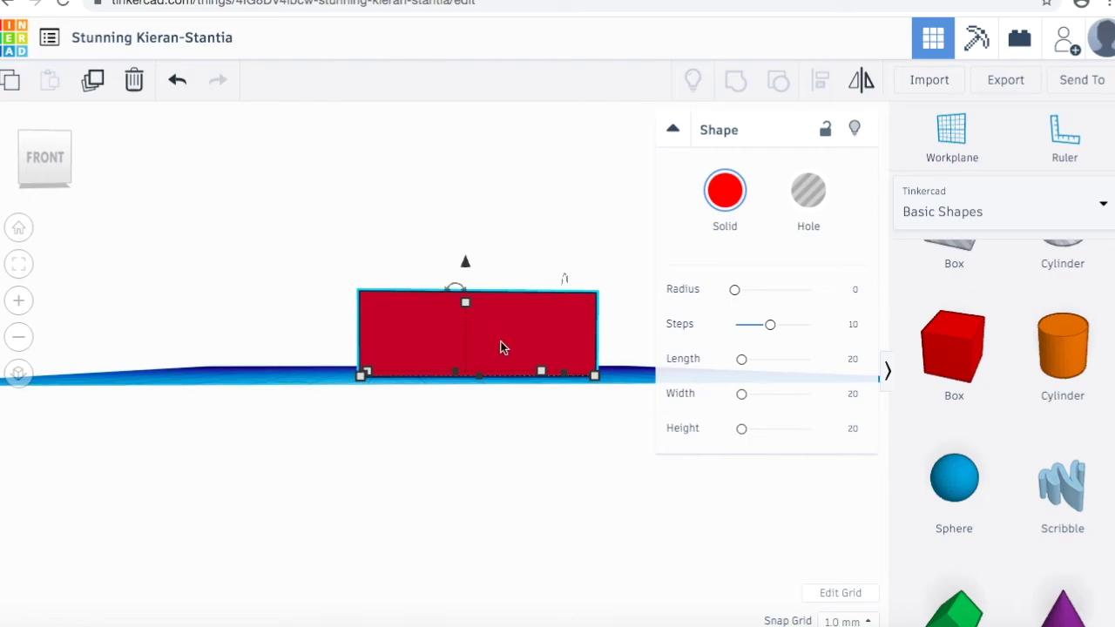
mouse_move(468, 268)
left_mouse_down()
mouse_move(464, 198)
mouse_move(468, 257)
left_mouse_up()
left_click(316, 346)
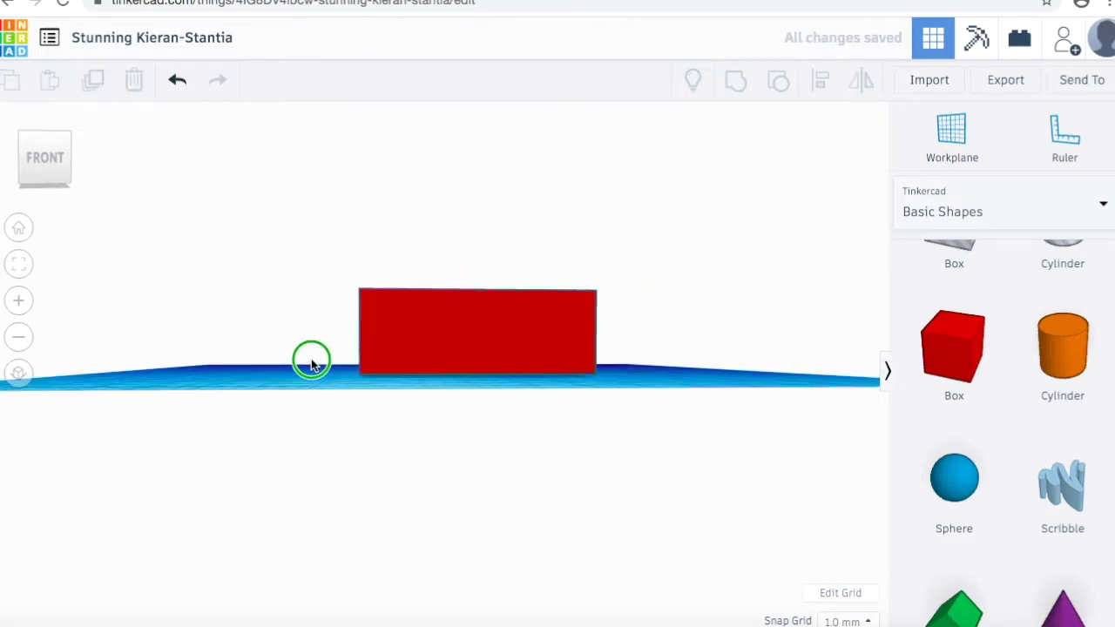
Step: Shrink the box's footprint to 50 by 44 mm from an angled top view
right_click_drag(312, 364, 314, 428)
left_click(547, 483)
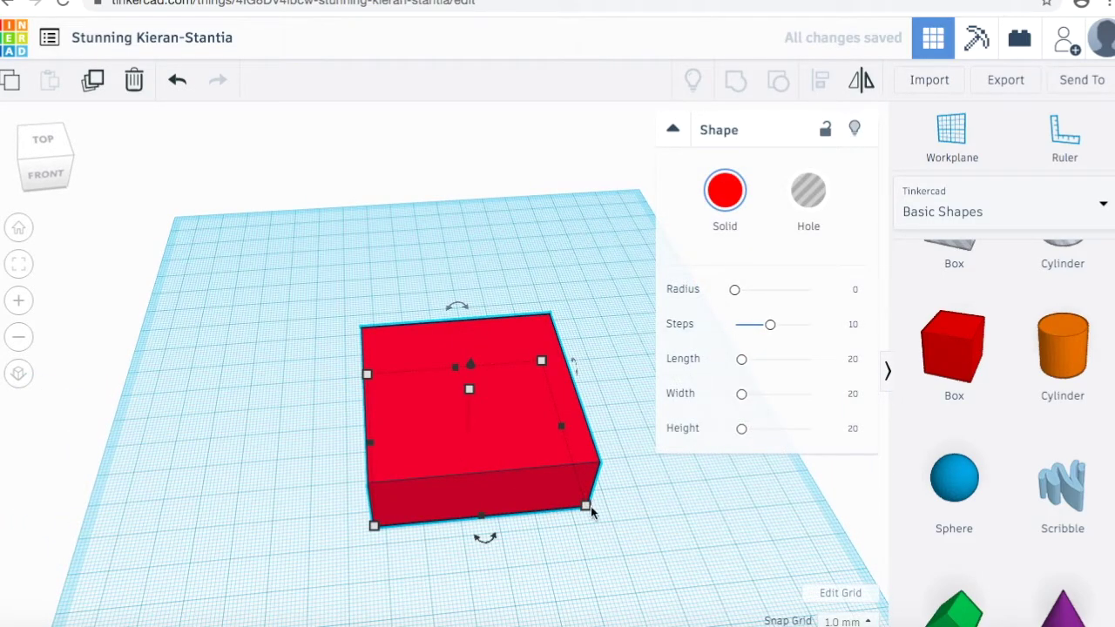
left_click_drag(586, 505, 551, 474)
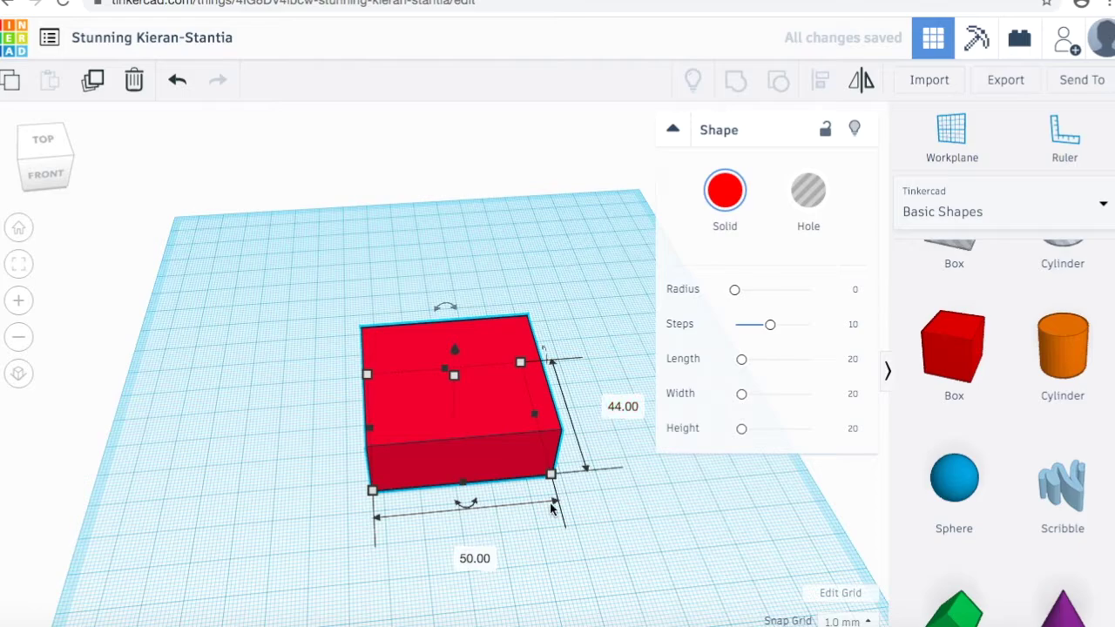
Step: Change the box's 44.00 depth label to 50 for a 50 by 50 mm footprint
left_click(620, 407)
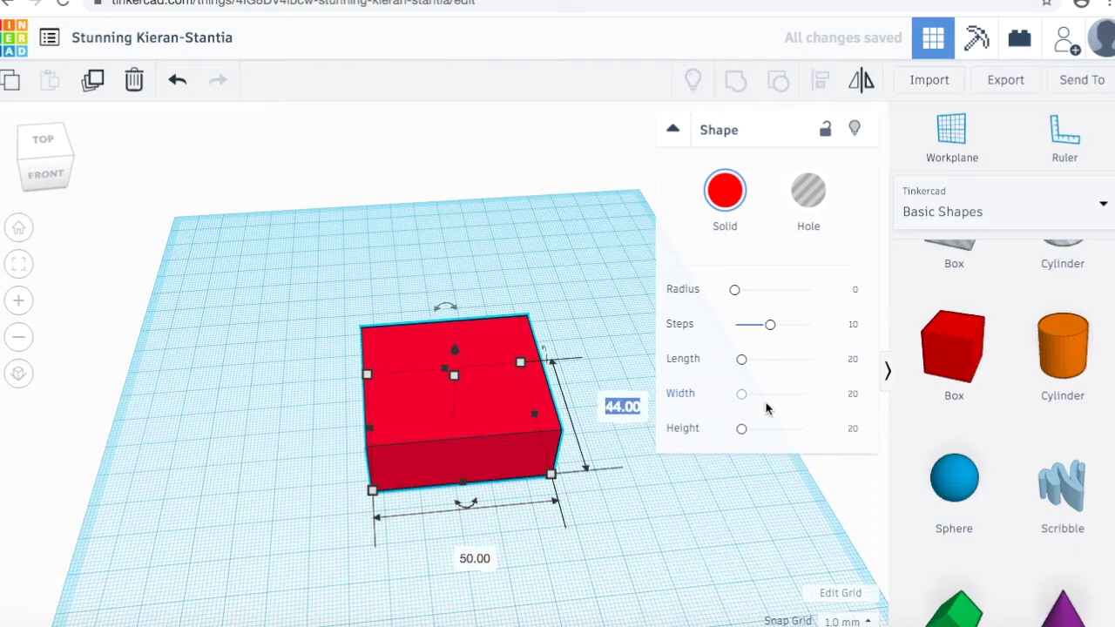
type("50")
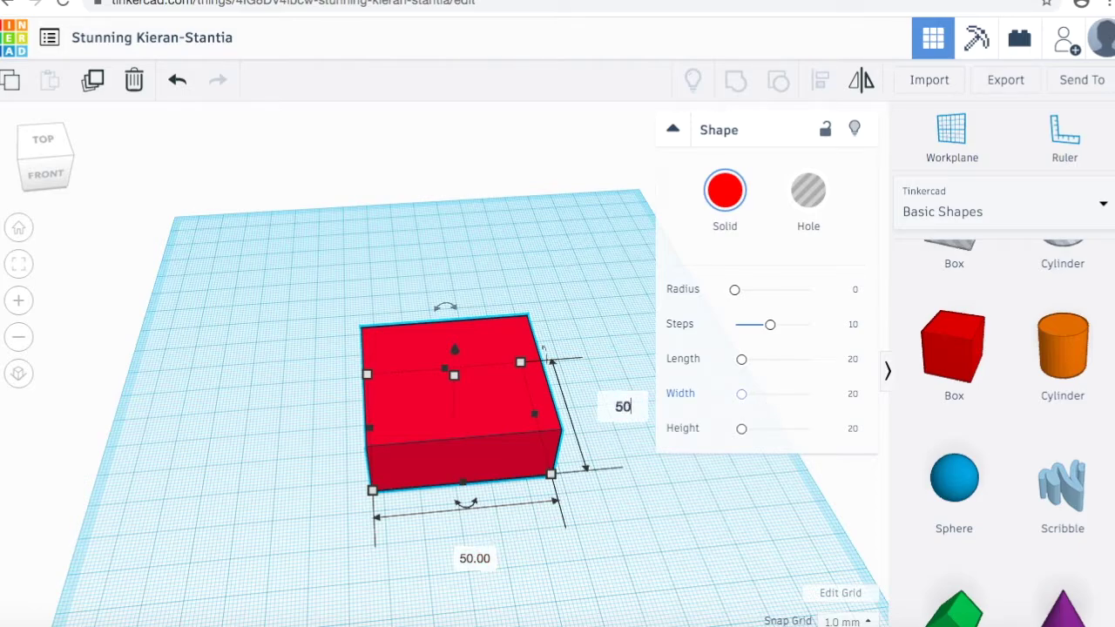
key("Return")
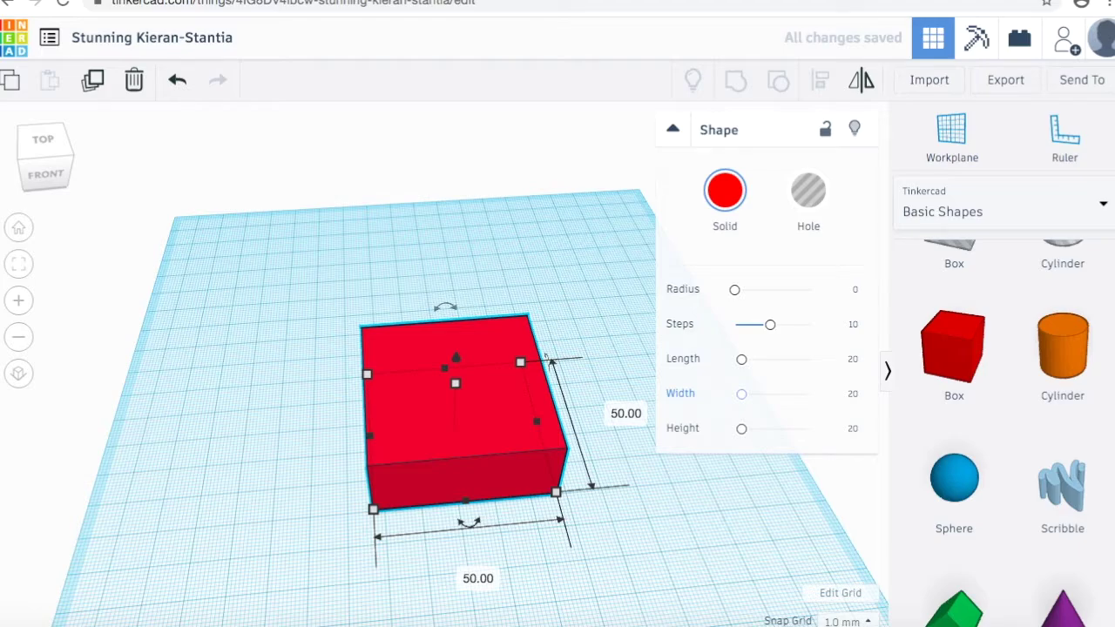
right_click_drag(661, 586, 423, 444)
right_click_drag(493, 502, 458, 401)
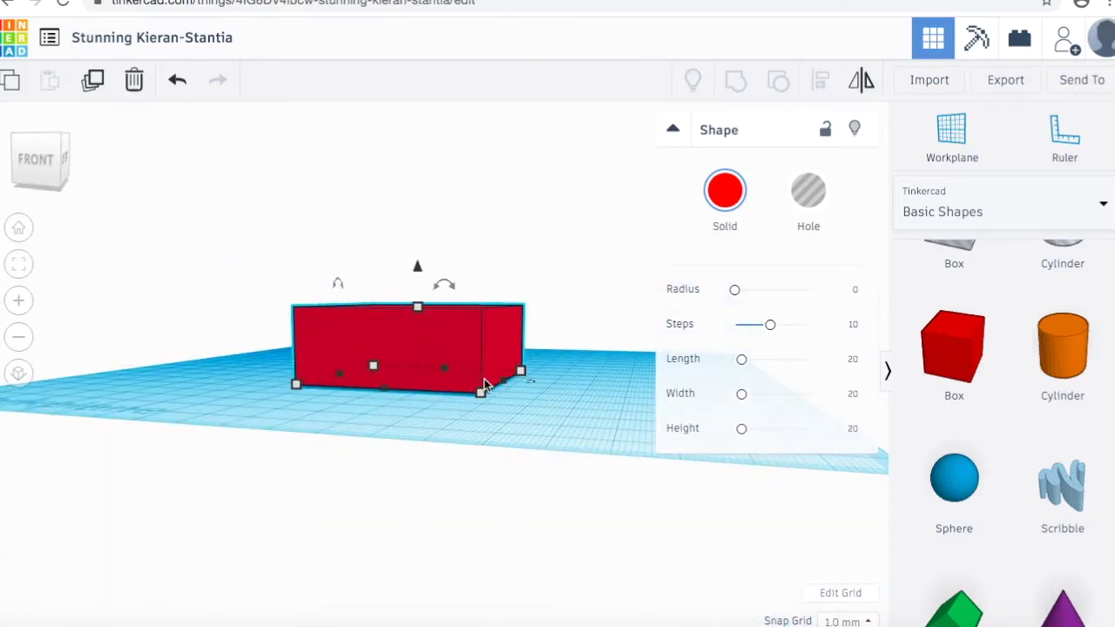
right_click_drag(546, 426, 602, 505)
left_click(487, 426)
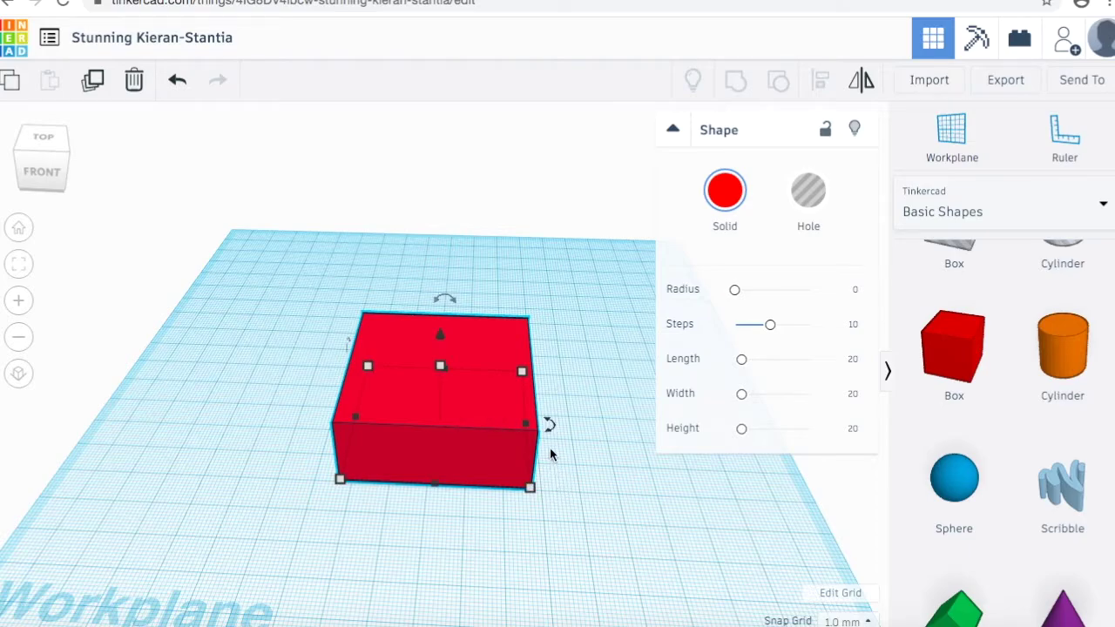
mouse_move(549, 432)
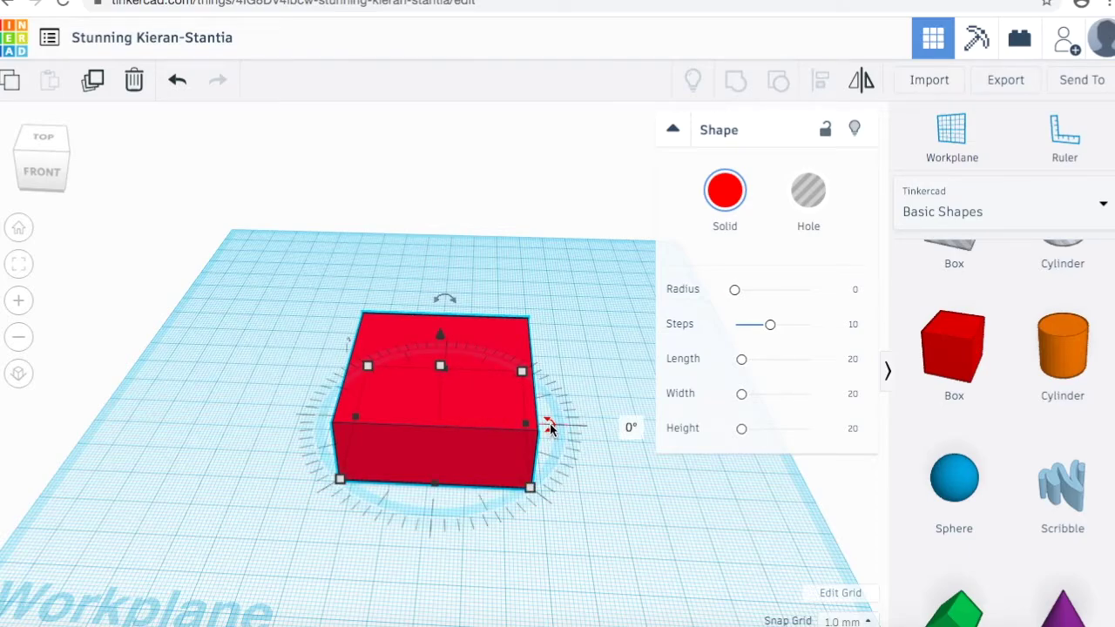
mouse_move(447, 295)
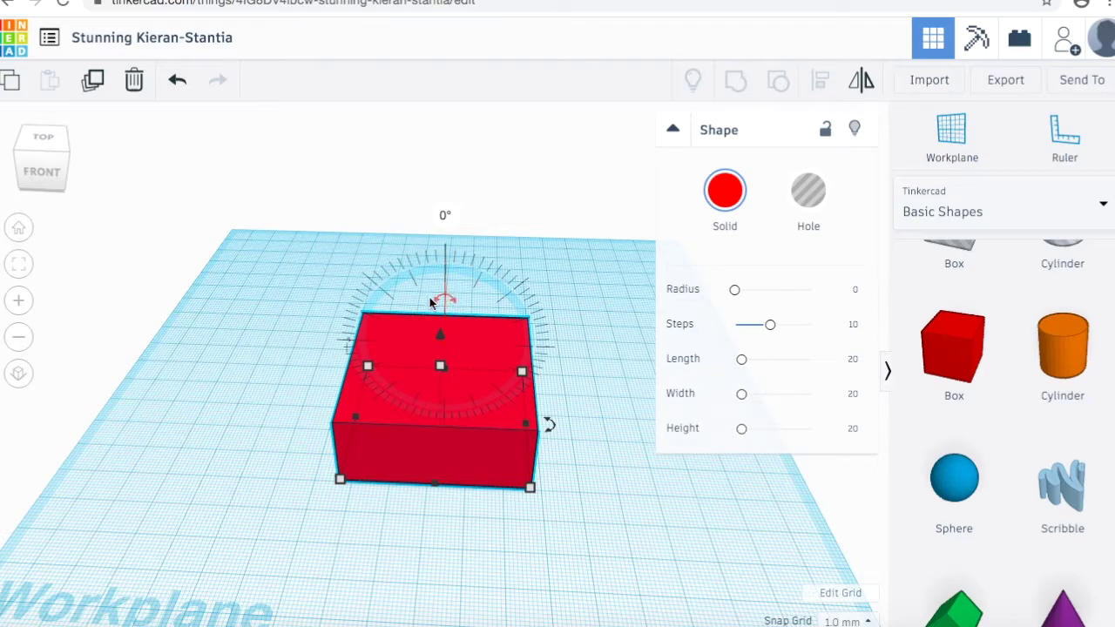
mouse_move(346, 347)
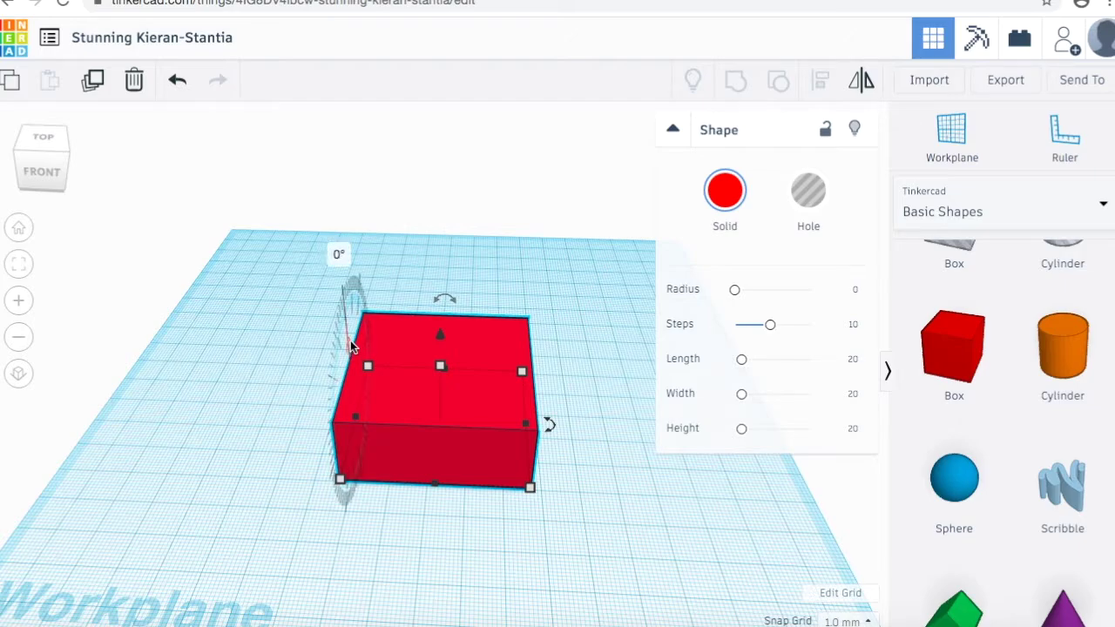
left_click_drag(350, 342, 345, 307)
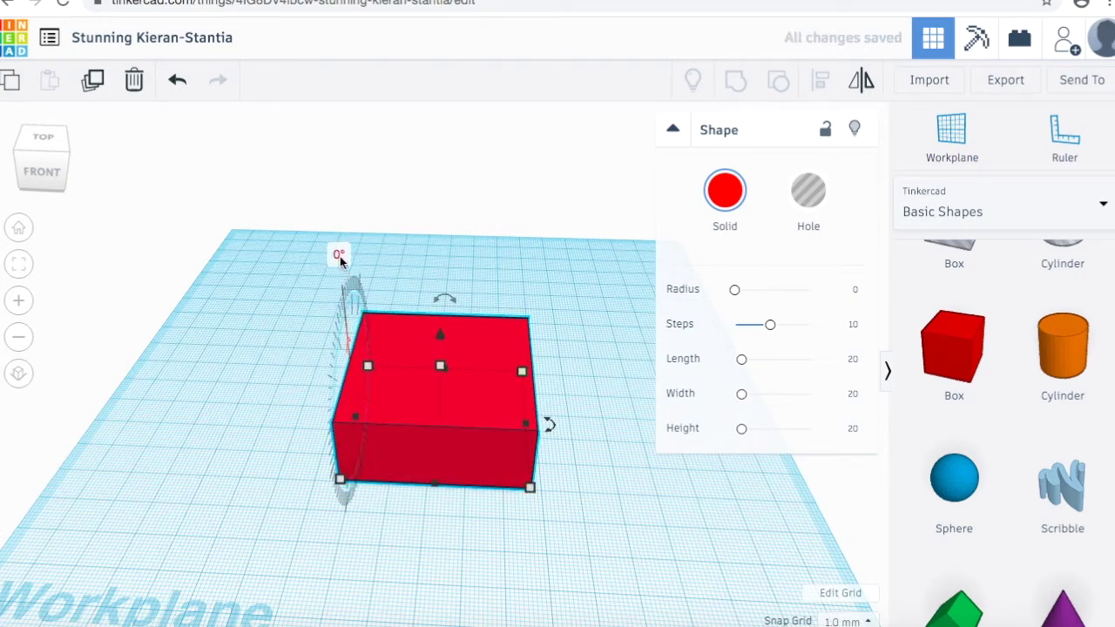
type("2")
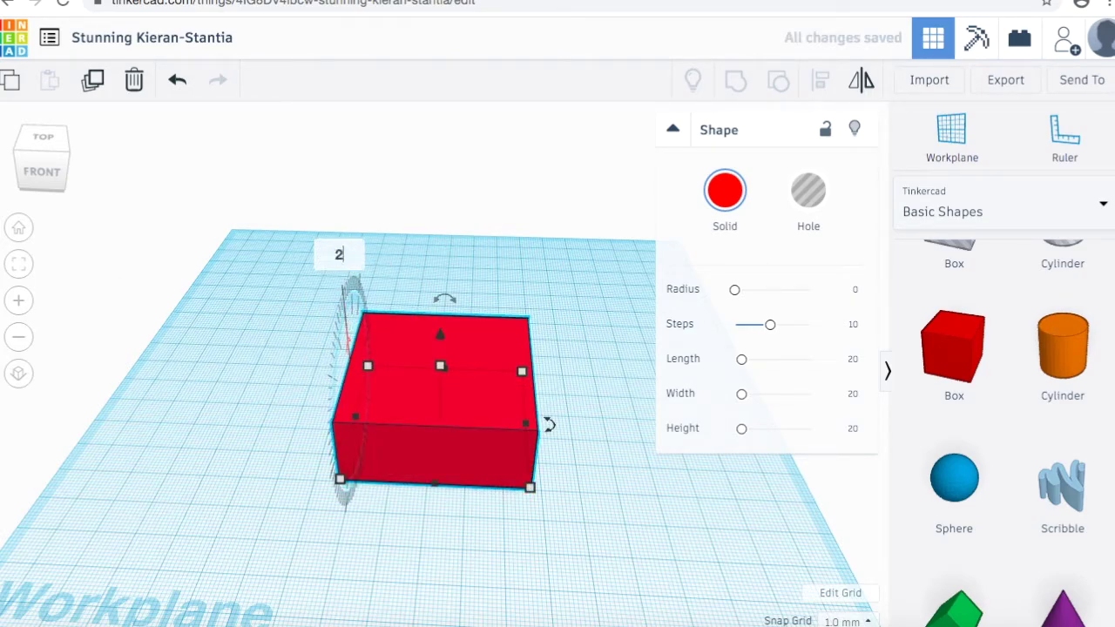
key("Return")
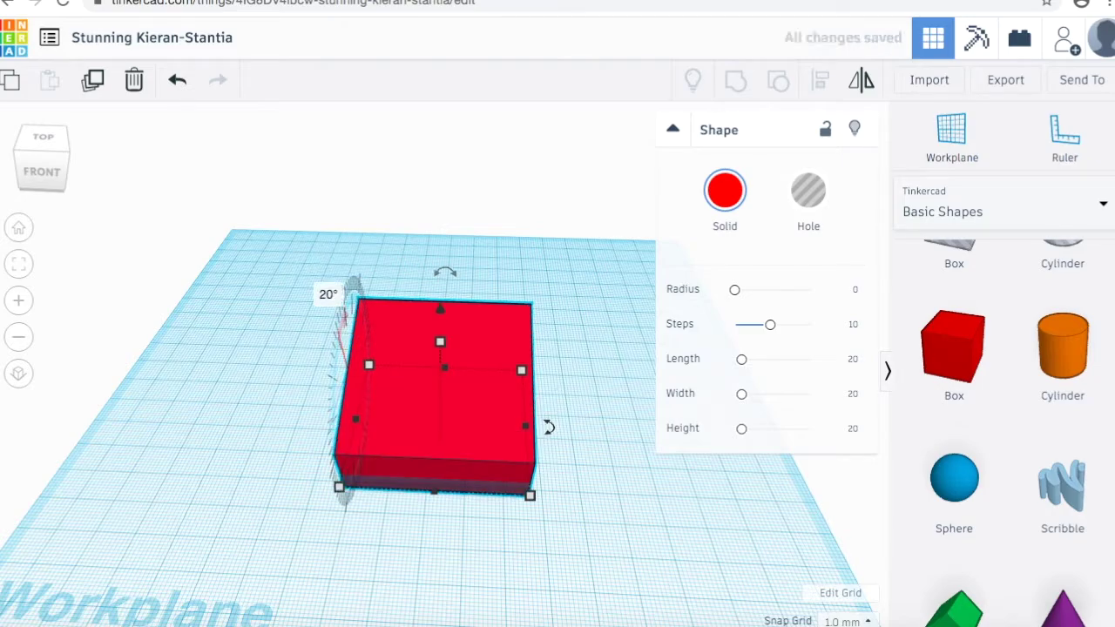
right_click_drag(640, 501, 460, 488)
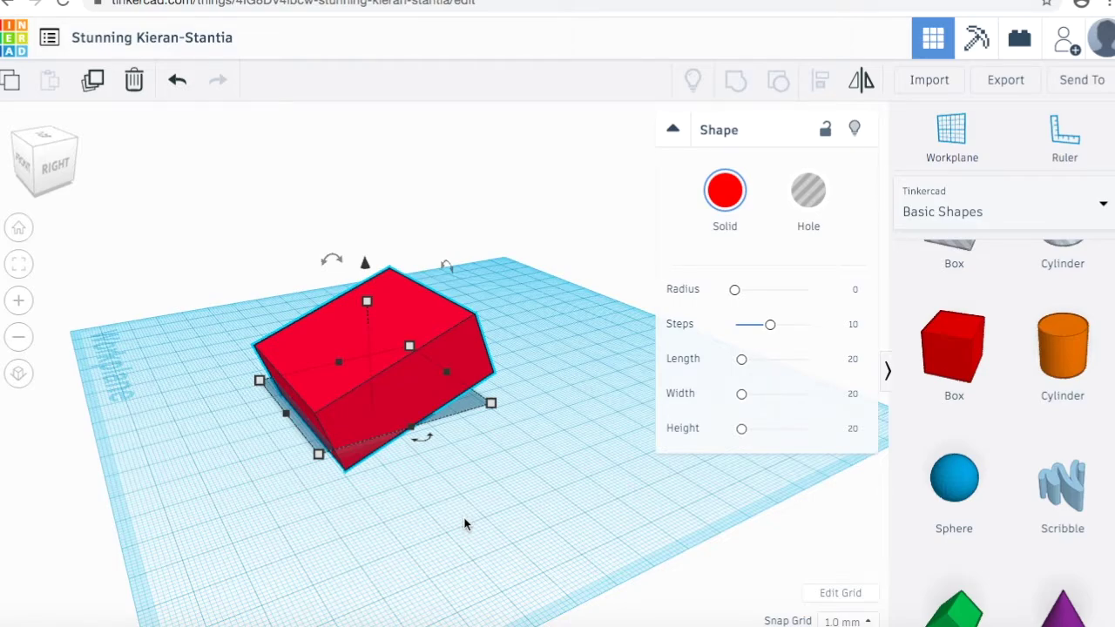
key("ctrl+z")
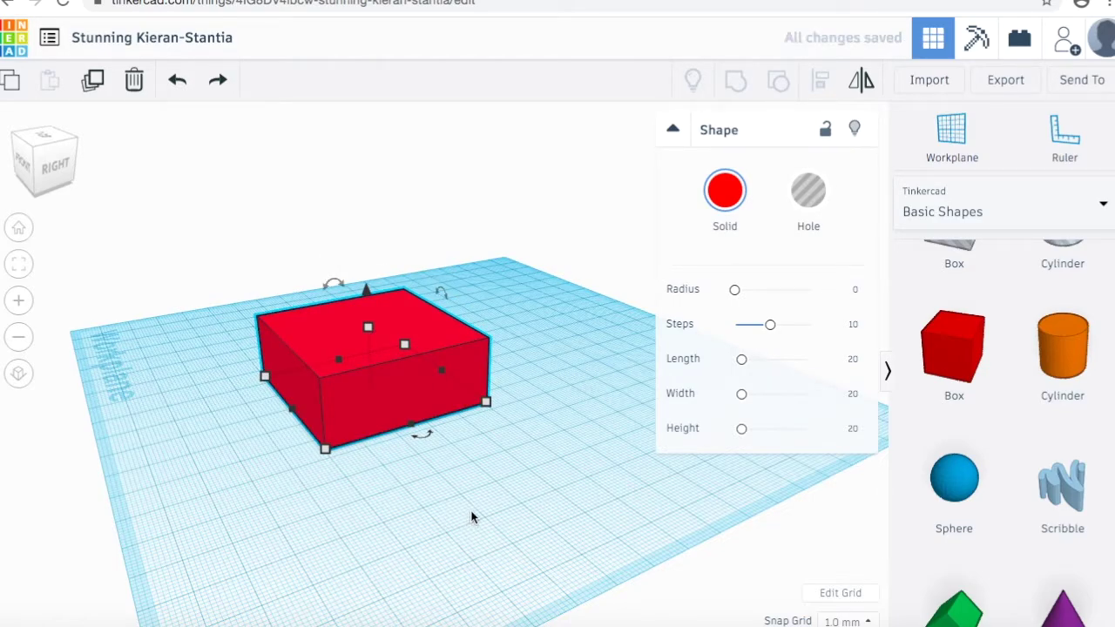
Step: Place an orange Cylinder from Basic Shapes on the workplane beside the box
left_click(471, 518)
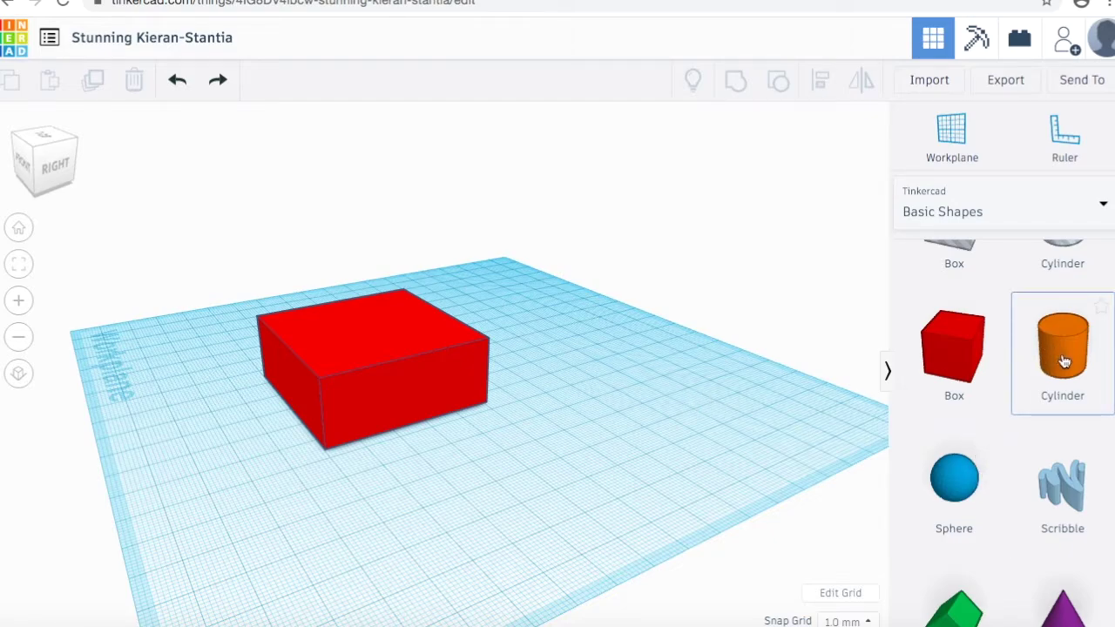
left_click_drag(1065, 362, 460, 454)
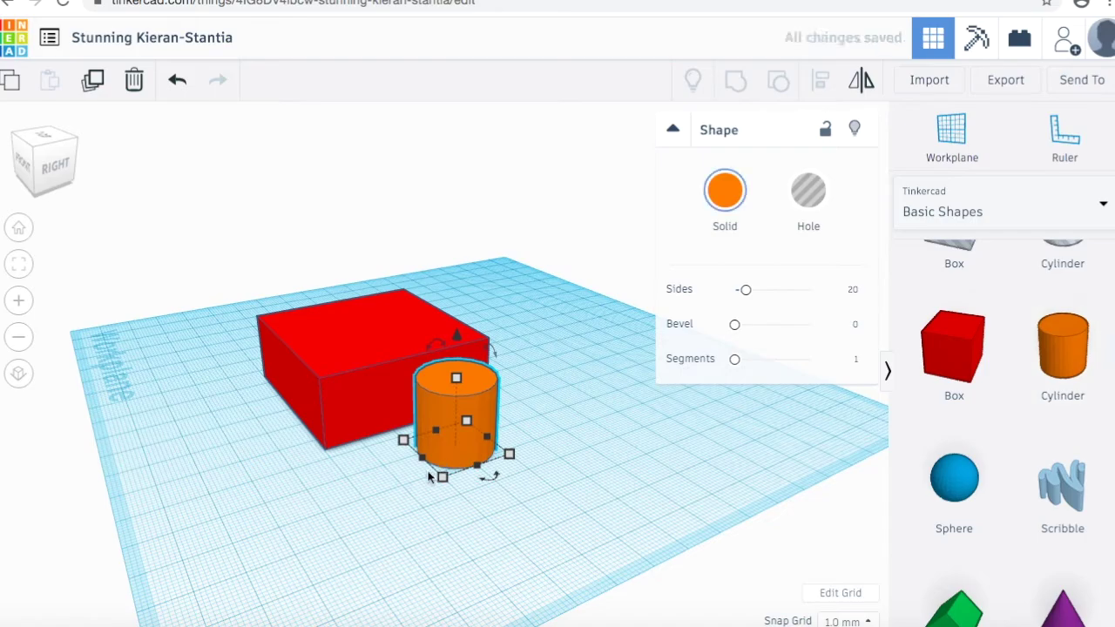
left_click(297, 490)
right_click_drag(280, 485, 526, 538)
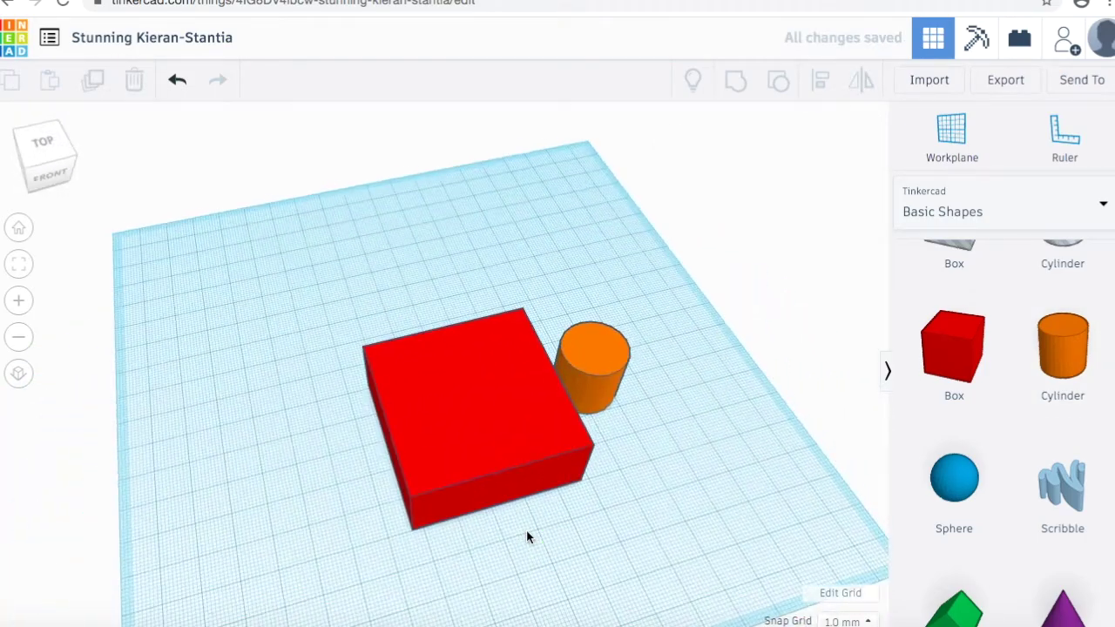
left_click(506, 414)
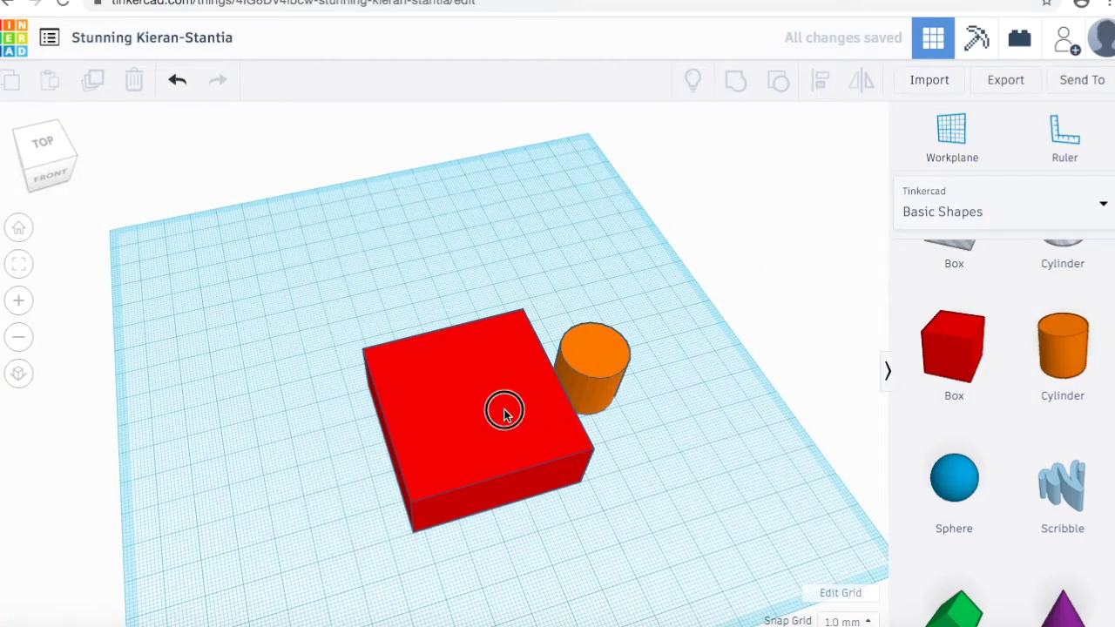
Step: Set the cylinder to Hole and move it into the red box's front edge
left_click(583, 372)
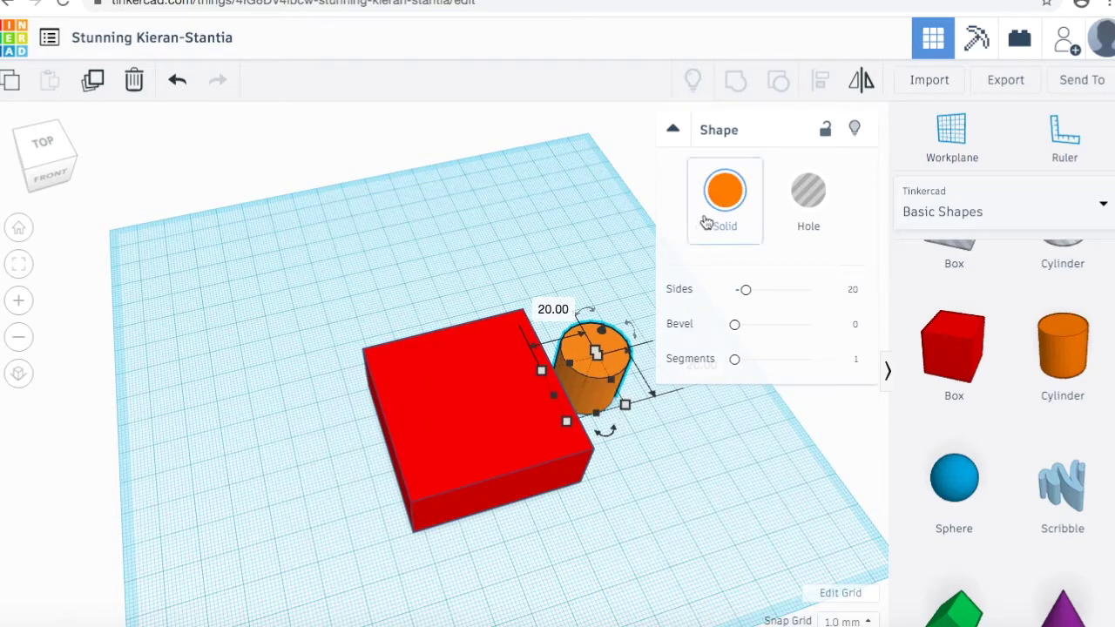
left_click(815, 203)
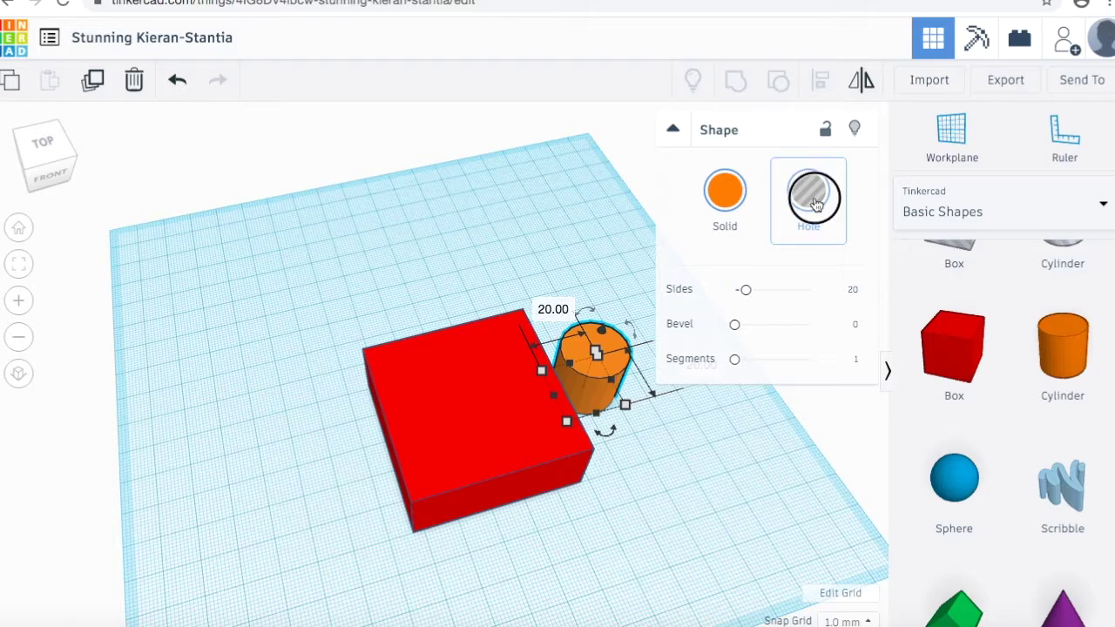
left_click(723, 198)
left_click(800, 202)
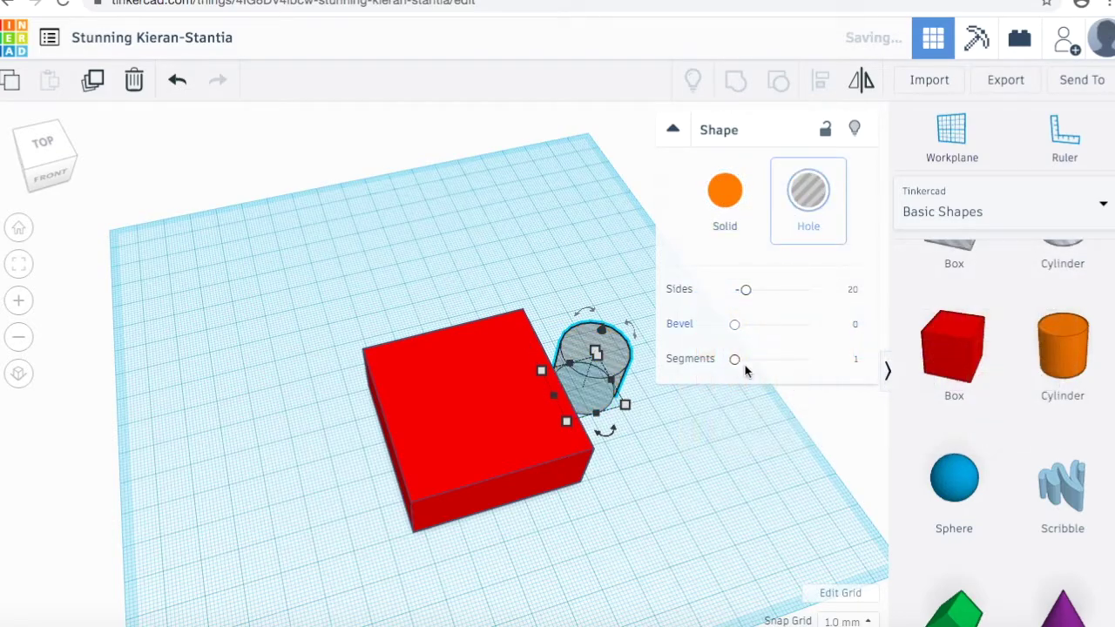
left_click_drag(598, 378, 553, 434)
right_click_drag(618, 507, 428, 438)
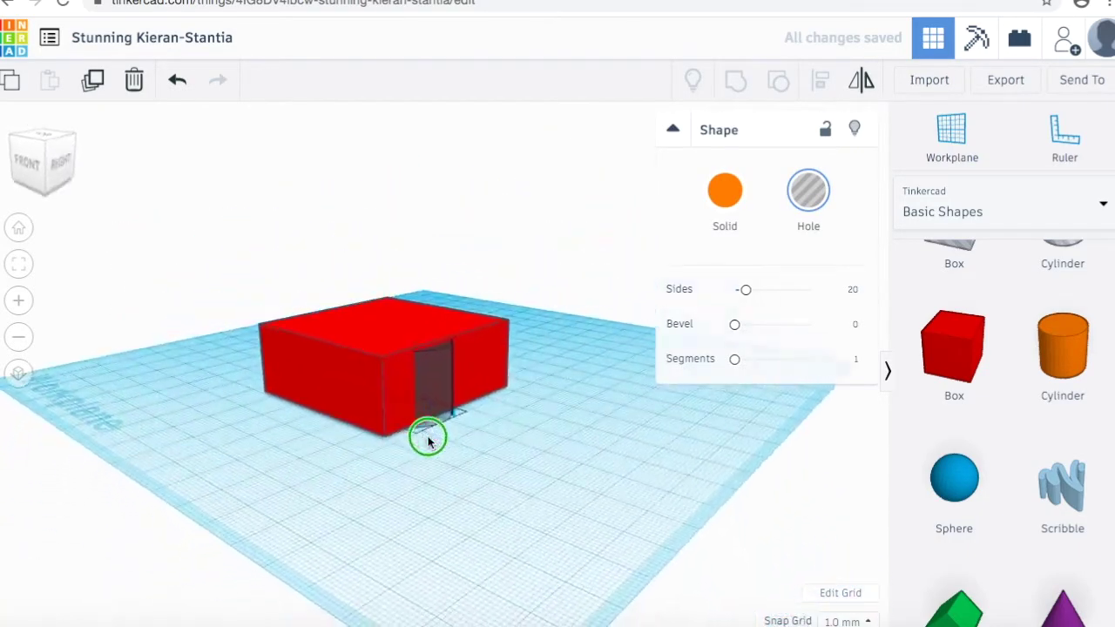
Step: Make the hole taller than the box and move it to the box's centre
left_click_drag(413, 342, 411, 311)
mouse_move(481, 465)
right_mouse_down()
mouse_move(572, 538)
mouse_move(474, 445)
right_mouse_up()
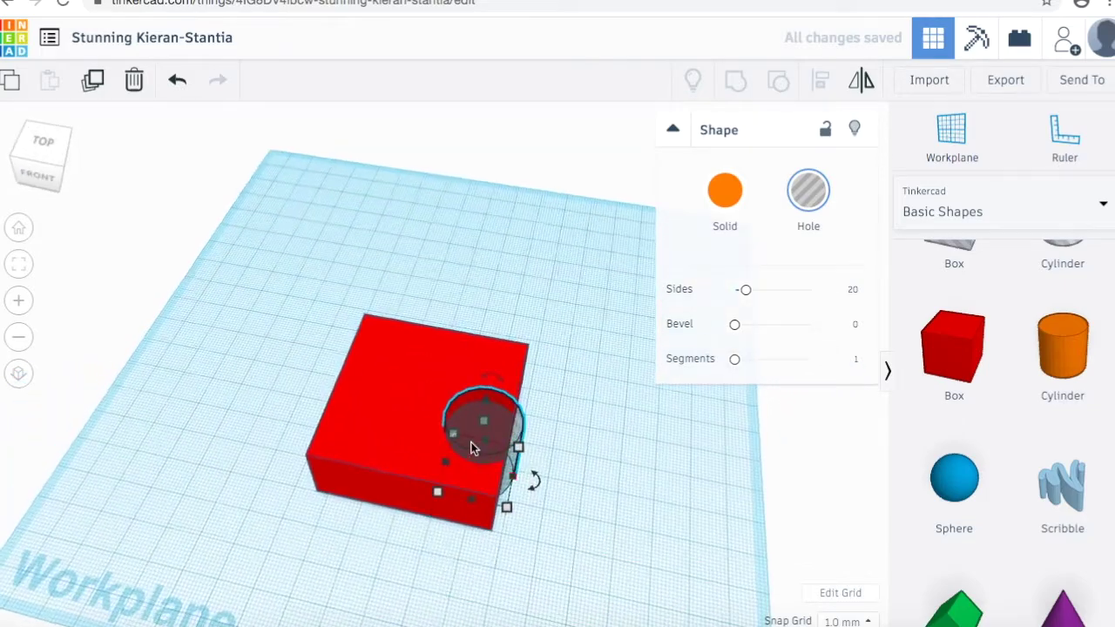
left_click_drag(456, 431, 408, 407)
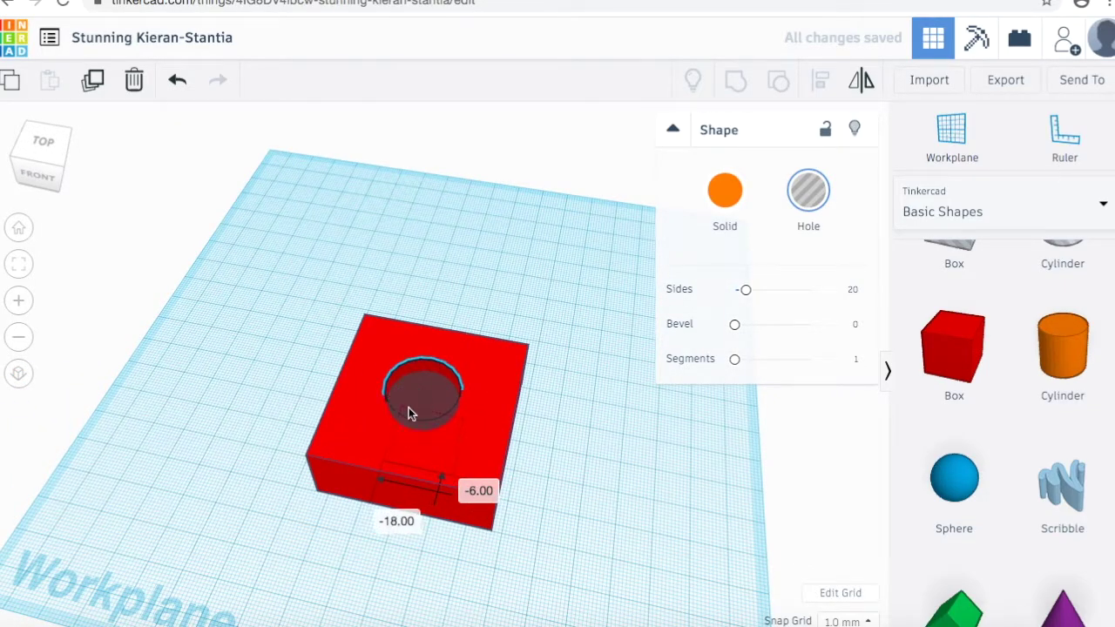
Step: Marquee-select both the red box and the cylinder hole
left_click(249, 384)
right_click_drag(249, 383, 276, 456)
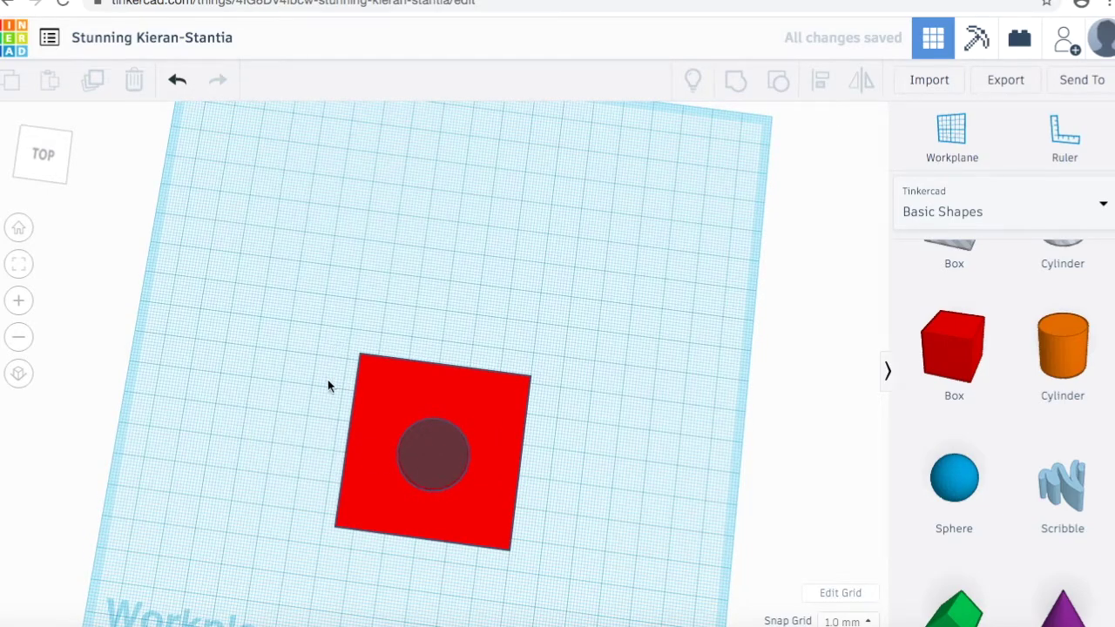
right_click_drag(314, 451, 277, 345)
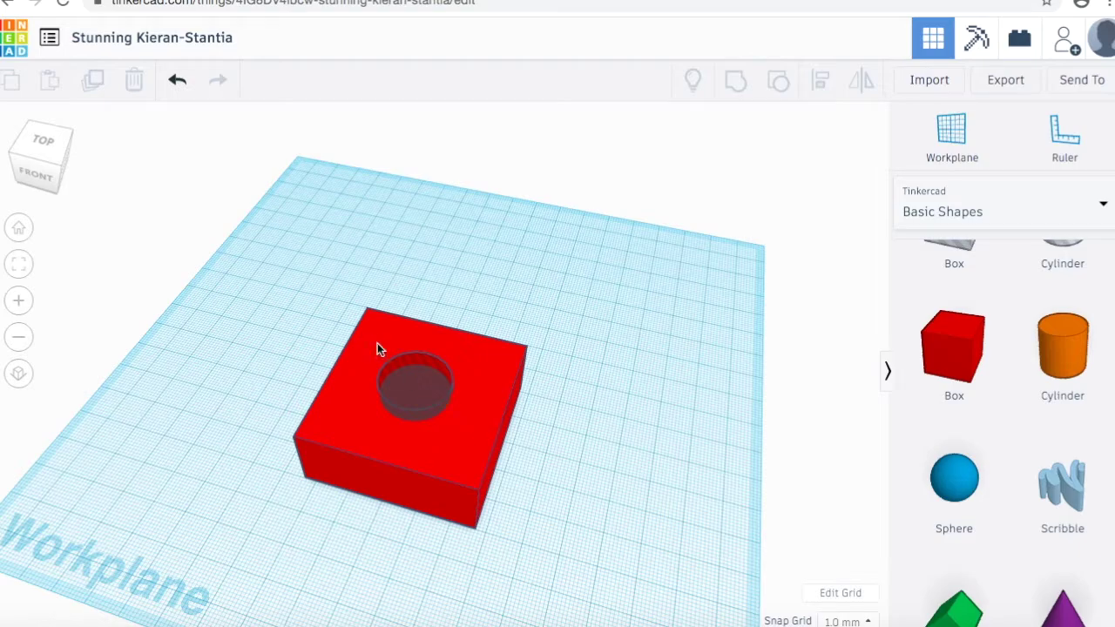
left_click_drag(329, 280, 549, 530)
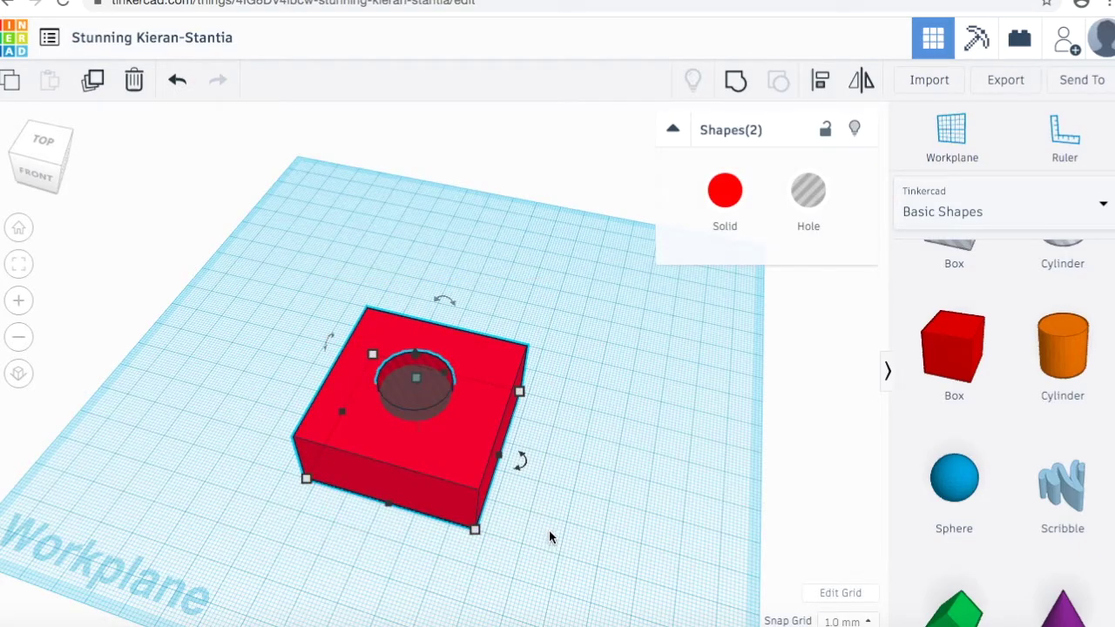
Step: Group the box and cylinder hole, then select the grouped shape from a top view
left_click(737, 83)
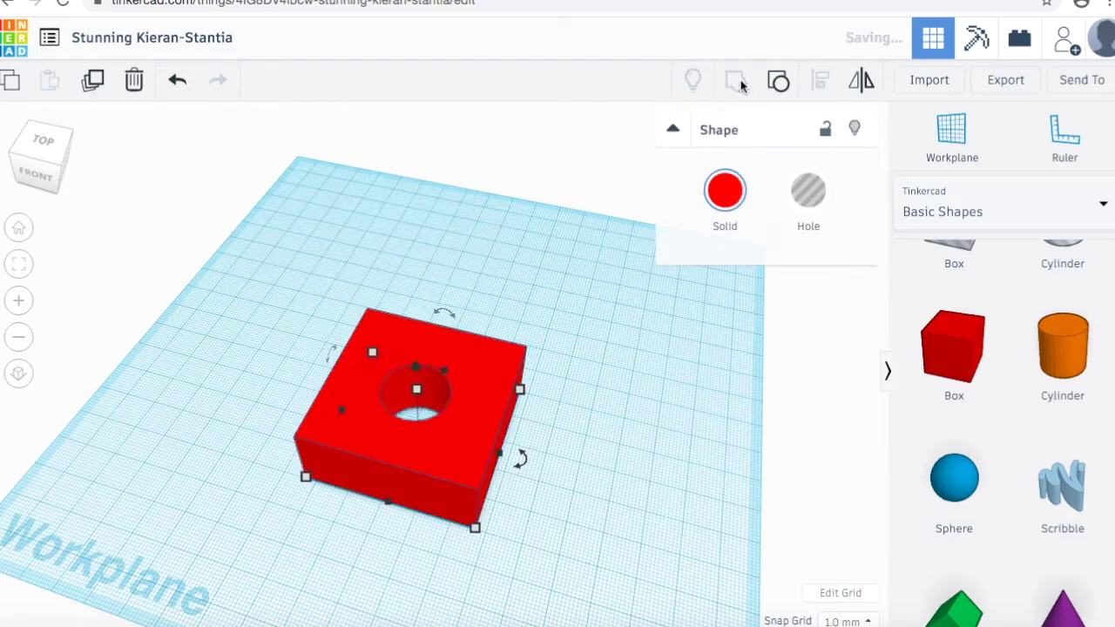
left_click(685, 389)
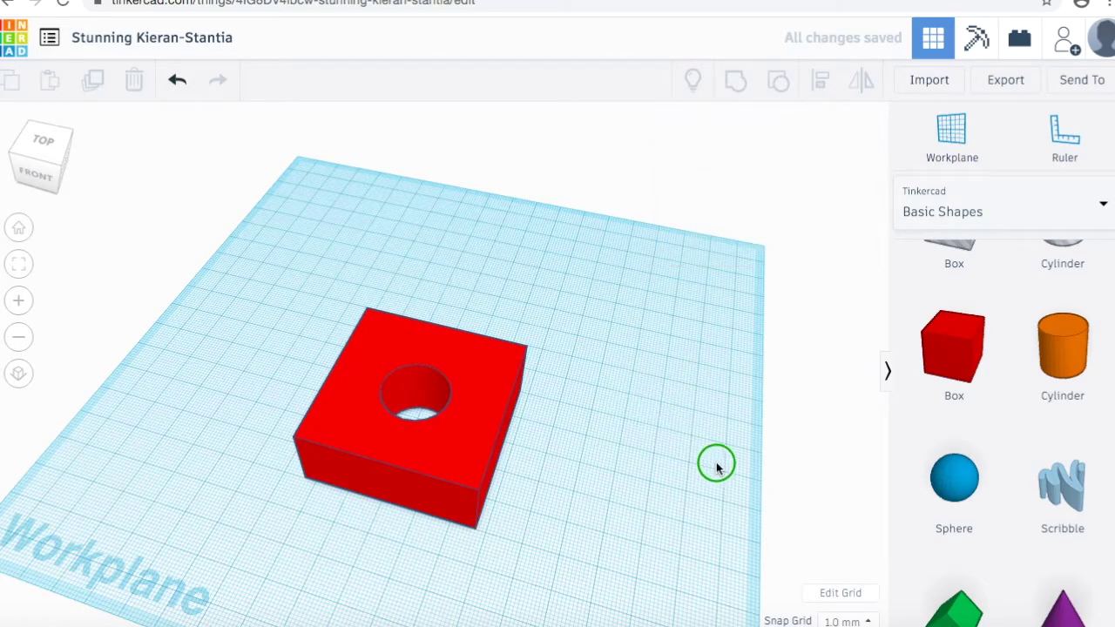
right_click_drag(637, 473, 558, 415)
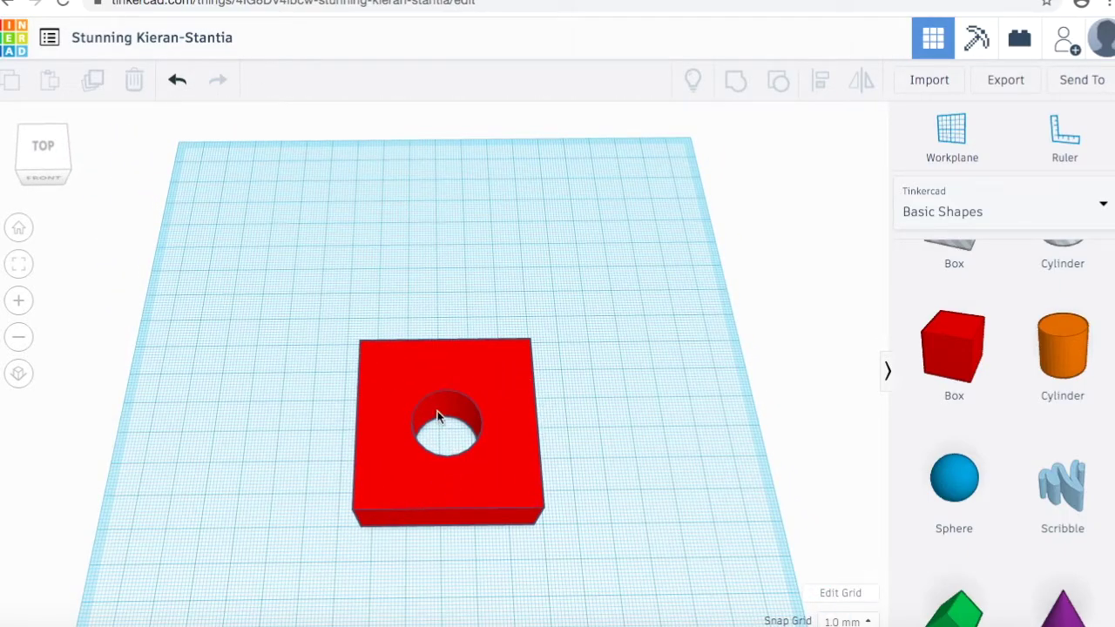
left_click(525, 466)
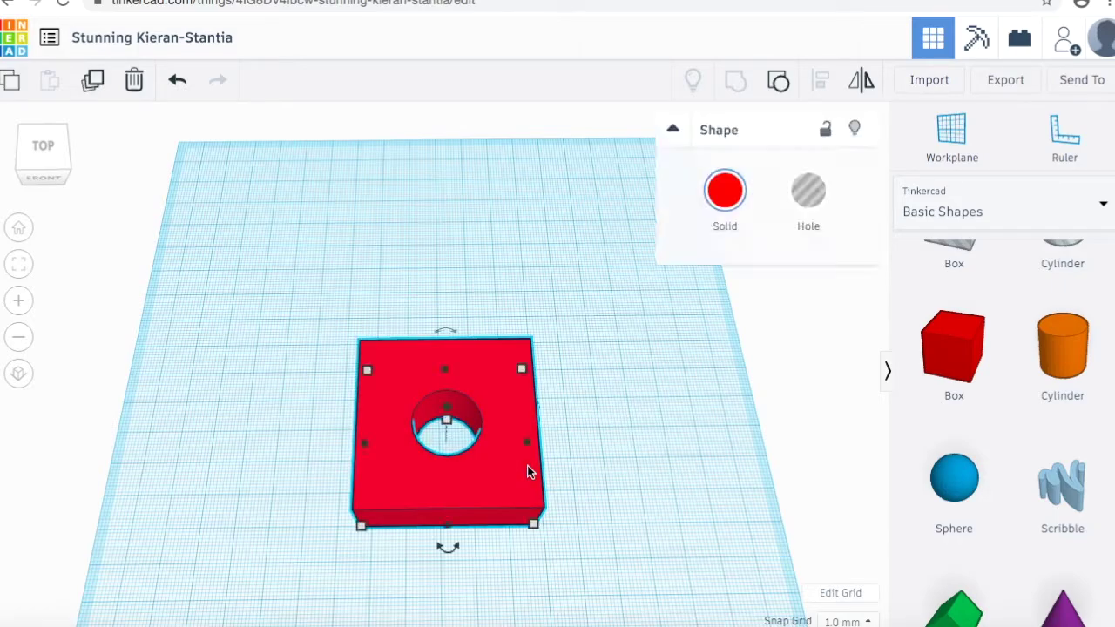
Step: Ungroup the box and hole, restoring two separate shapes
left_click(779, 83)
left_click(672, 510)
left_click_drag(484, 422, 454, 440)
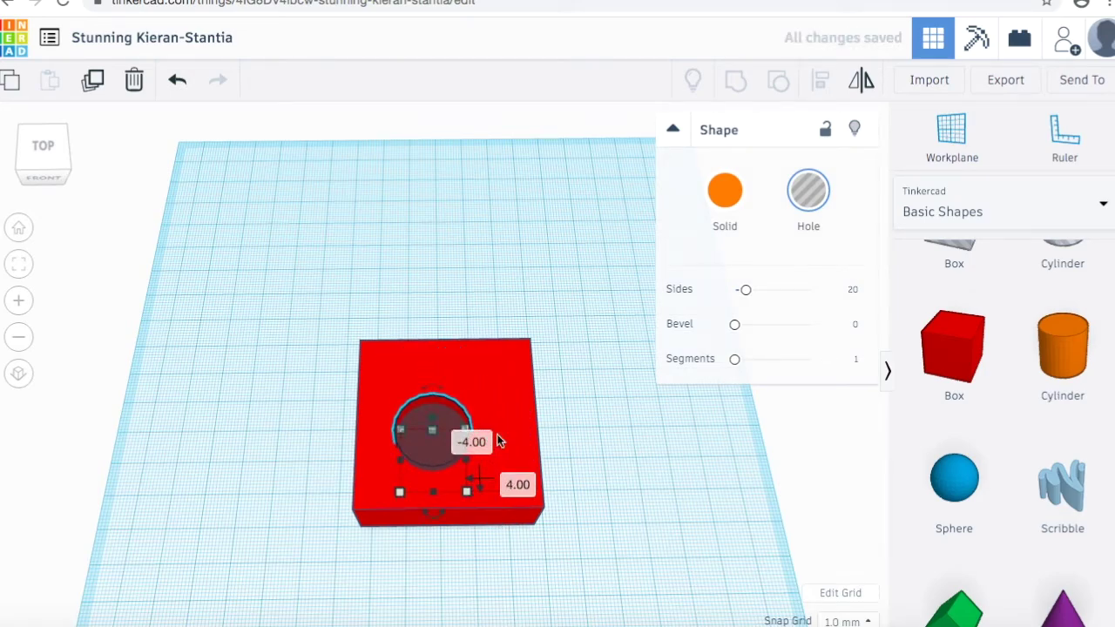
left_click(680, 503)
left_click(640, 508)
right_click_drag(640, 508, 607, 463)
left_click(446, 451)
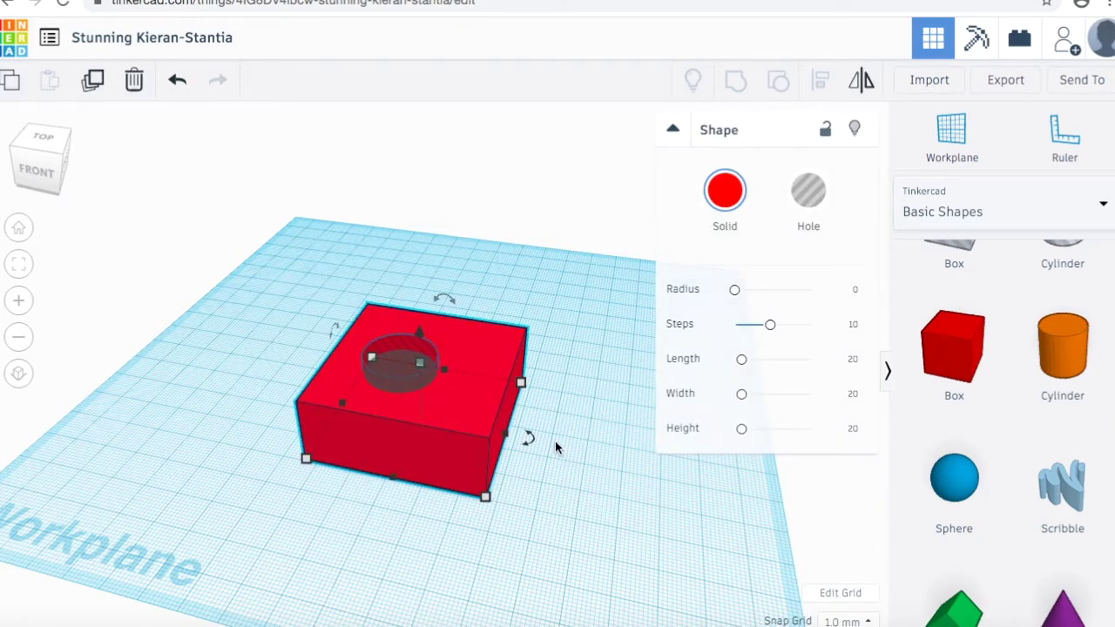
left_click(587, 521)
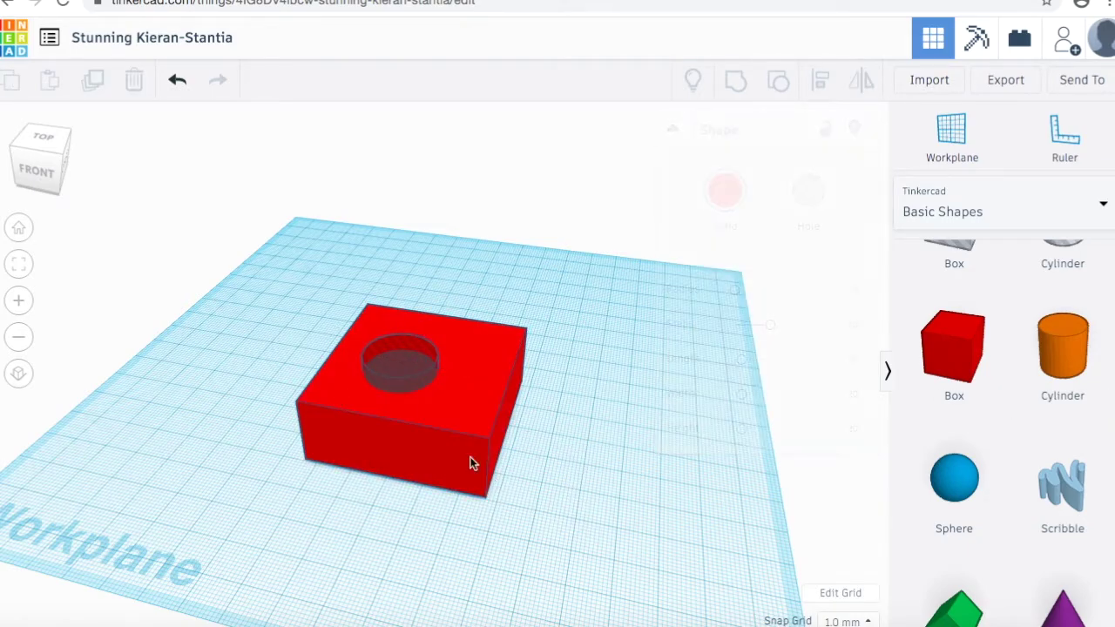
Step: Drag the hole cylinder out beside the box's right side and select both shapes
left_click(416, 382)
left_click_drag(417, 383, 575, 410)
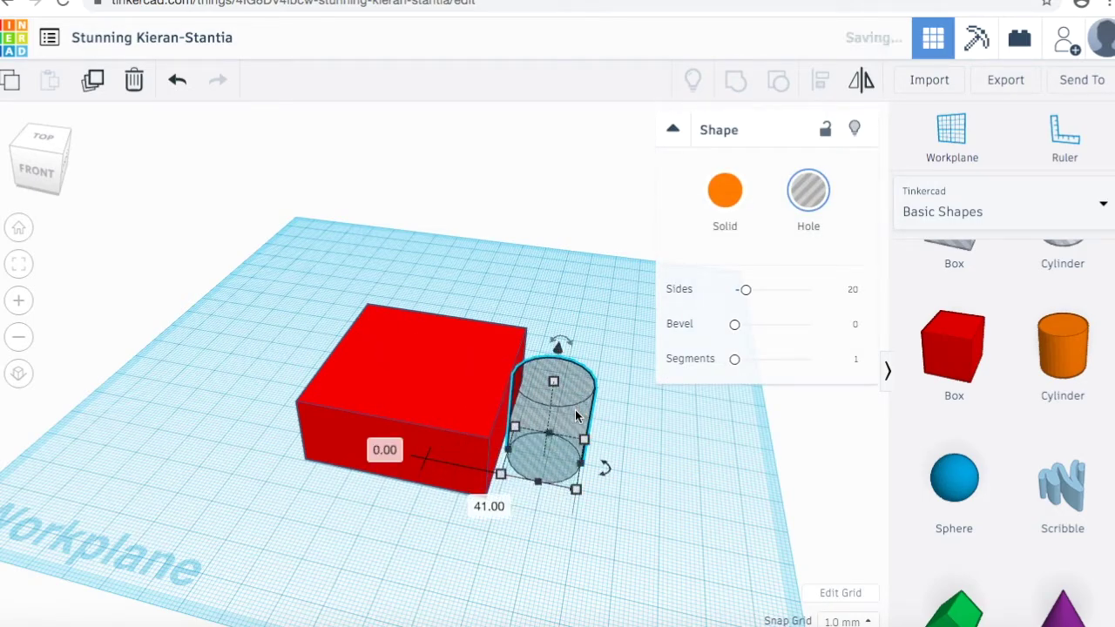
left_click_drag(316, 304, 608, 531)
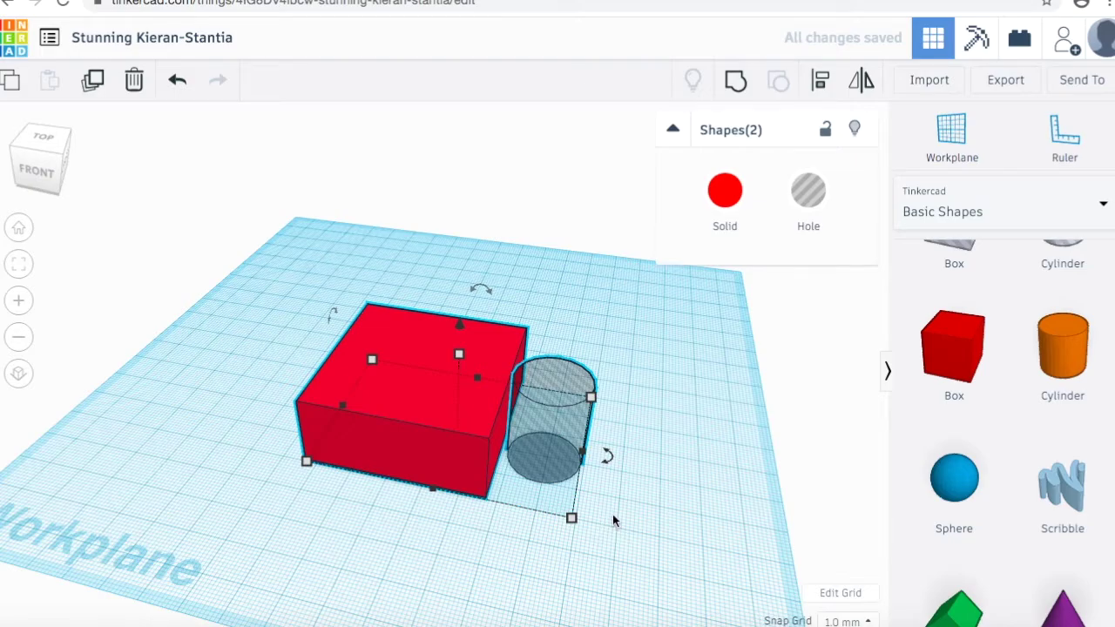